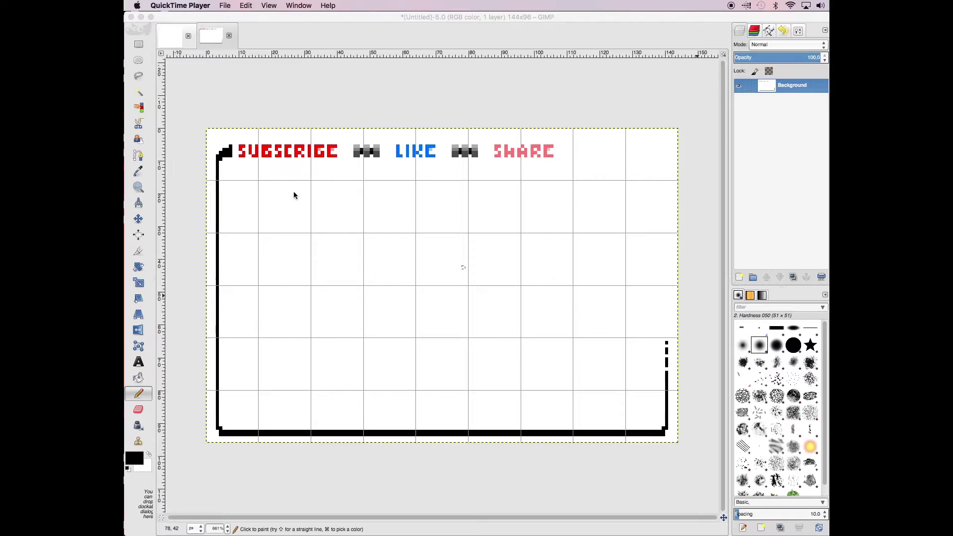
Step: Zoom in and pencil the tile's black top line and jagged black bottom edge
click(138, 187)
click(260, 94)
key(n)
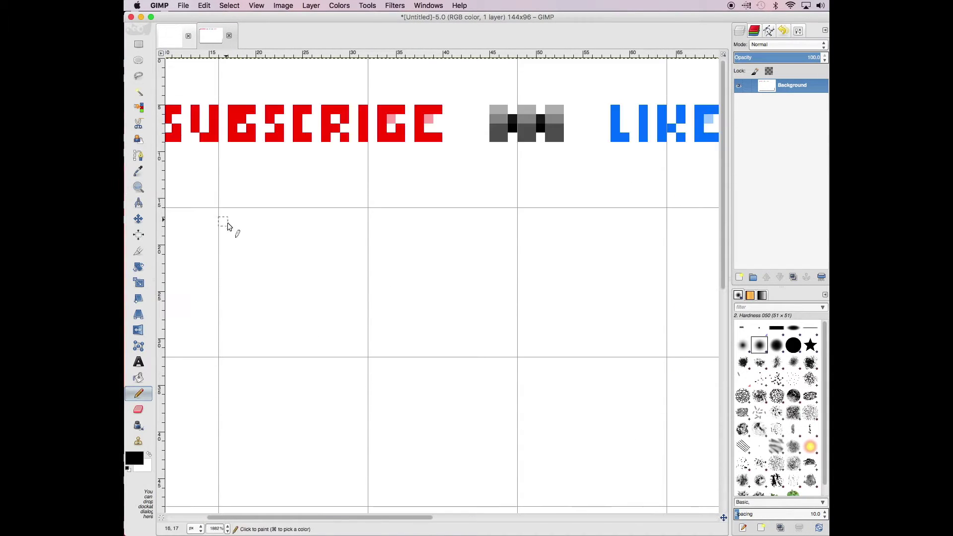
shift+click(223, 214)
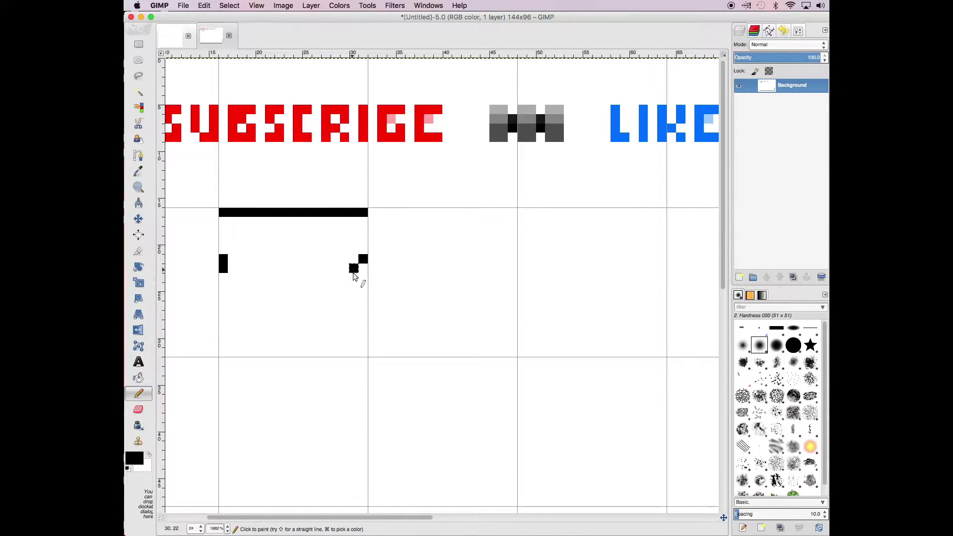
click(233, 277)
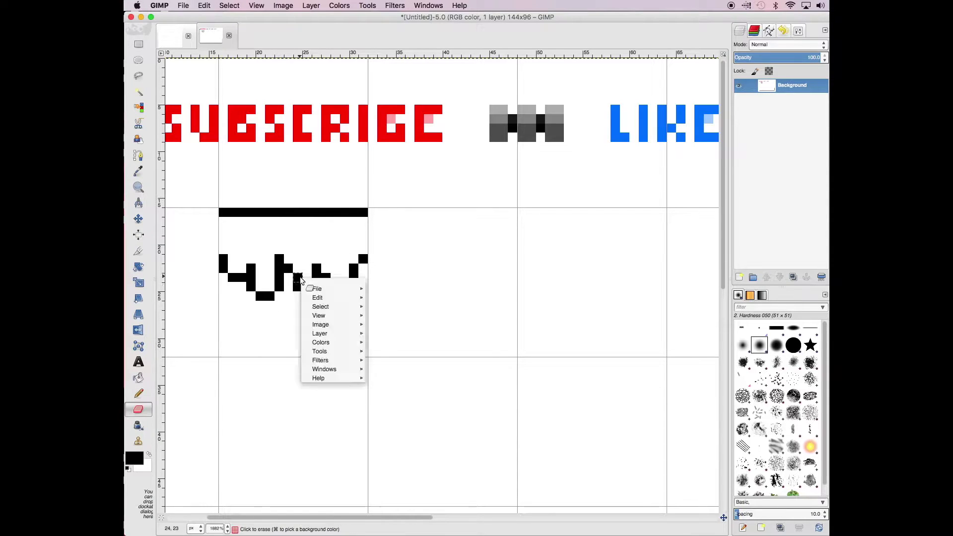
key(shift+e)
key(n)
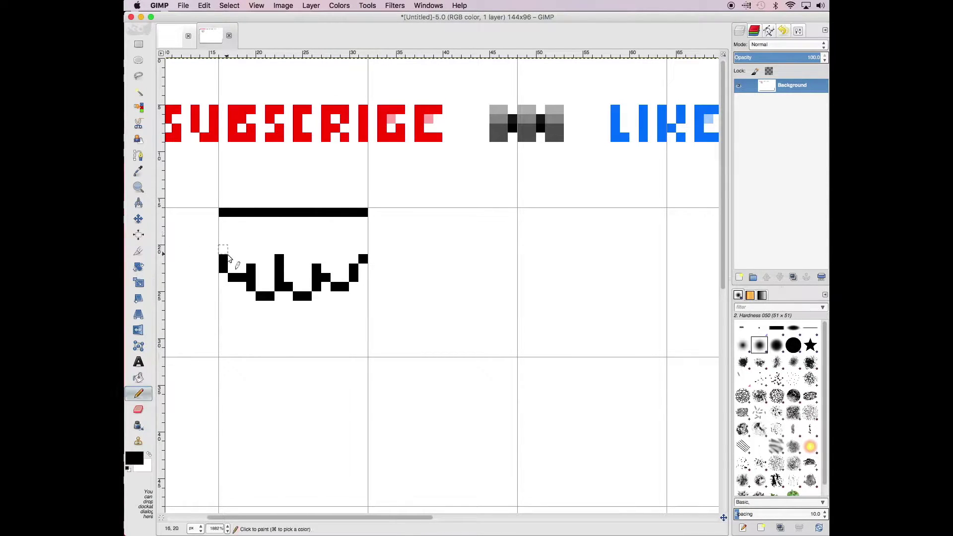
Step: Set the foreground colour to a muted grassy green
click(134, 458)
click(274, 45)
click(467, 298)
click(447, 252)
drag(466, 301, 475, 287)
click(526, 249)
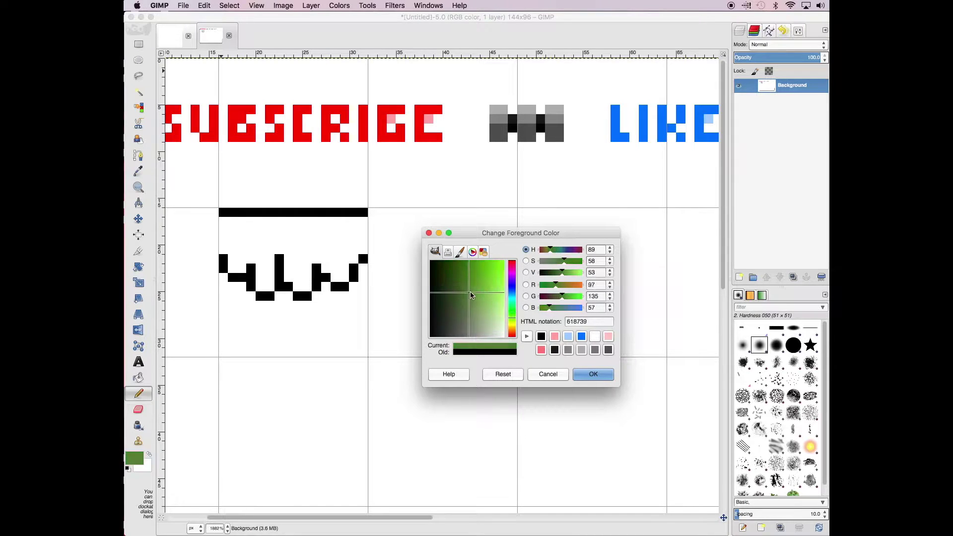
drag(512, 325, 511, 320)
click(593, 374)
Step: Bucket-fill the grass shape green, then start adding a new layer
key(shift+b)
click(266, 240)
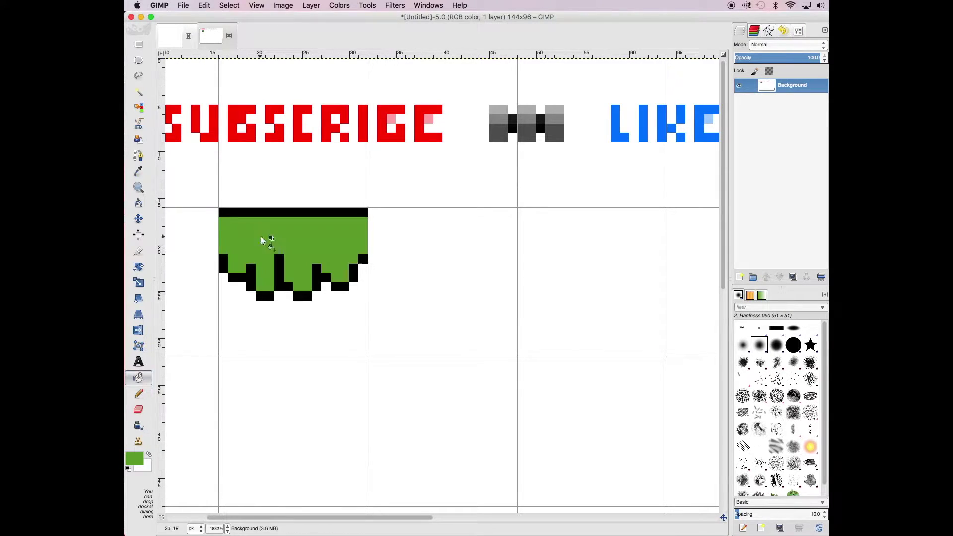
scroll(392, 337, left, 2)
click(282, 5)
click(325, 16)
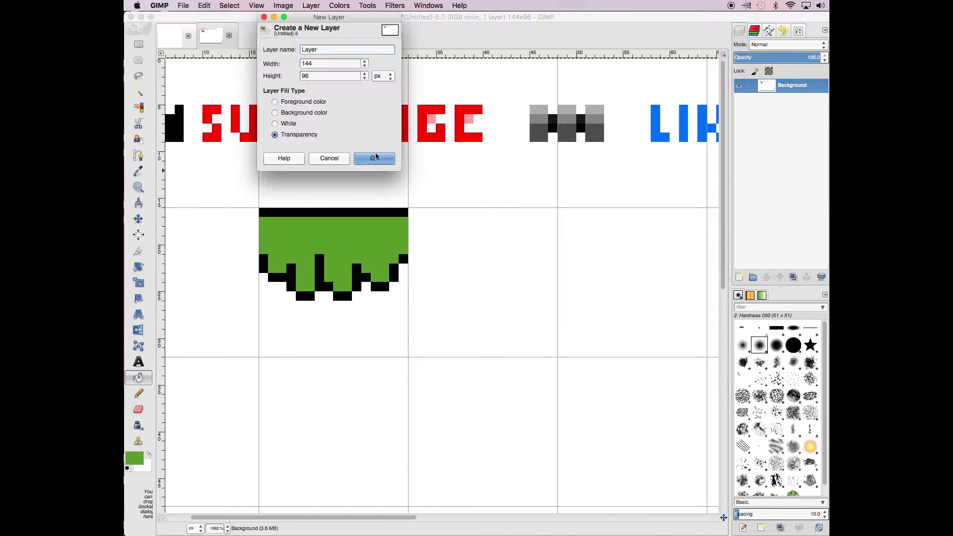
Step: Create a transparent layer and anchor a copy of the grass tile one tile right
click(373, 155)
key(n)
key(r)
drag(259, 207, 408, 338)
key(ctrl+c)
key(ctrl+v)
key(m)
drag(371, 293, 520, 293)
key(ctrl+h)
Step: Add dark-green tuft shading along the grass bottom and erase stray dark pixels
click(134, 458)
click(471, 297)
click(589, 350)
drag(395, 286, 405, 297)
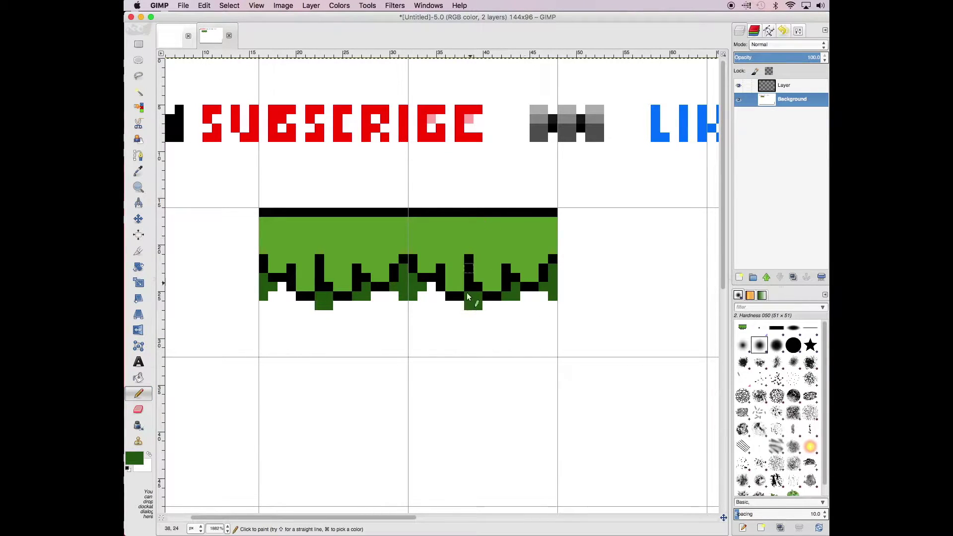
key(shift+e)
drag(322, 301, 412, 278)
drag(508, 300, 515, 286)
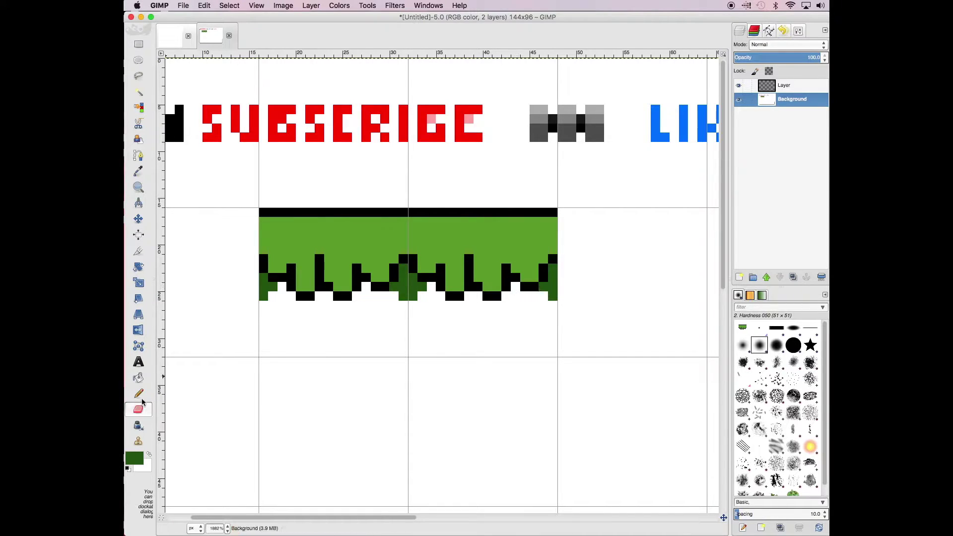
key(n)
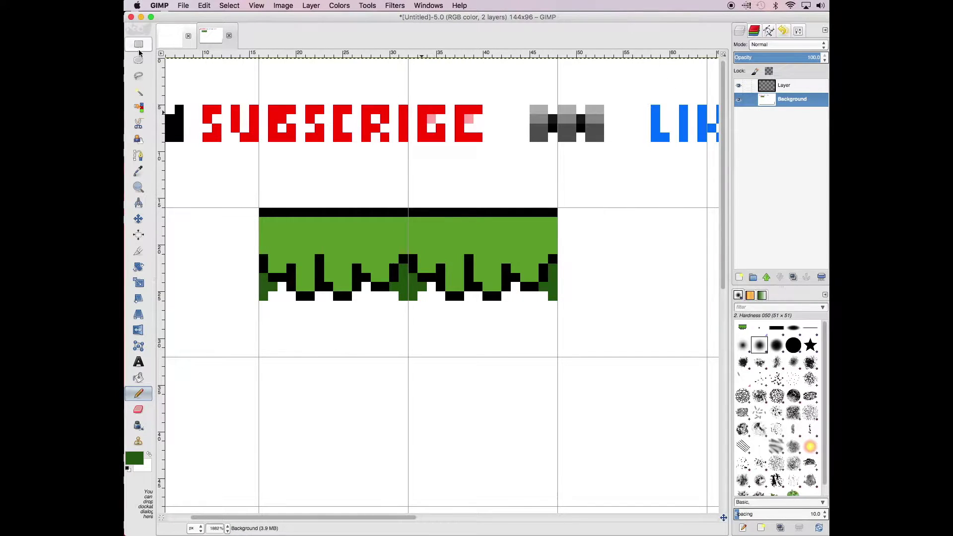
Step: Paste another grass copy further right, then move the whole strip onto the new layer
click(139, 45)
key(ctrl+v)
drag(447, 278, 596, 278)
key(ctrl+h)
drag(257, 207, 702, 315)
key(ctrl+x)
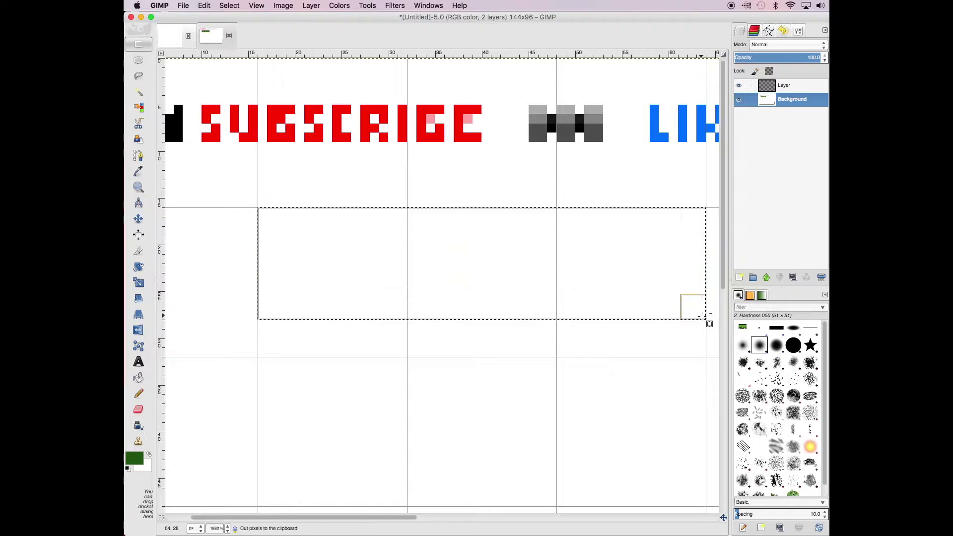
key(ctrl+v)
Step: Draw a black edge at the strip's left end and a pixel at its right edge
key(n)
key(d)
drag(271, 221, 262, 298)
key(shift+e)
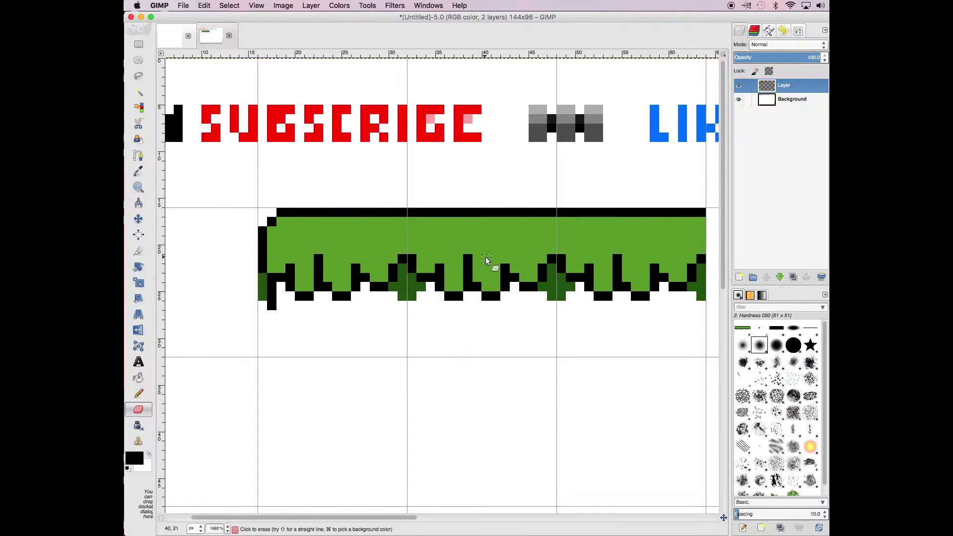
key(n)
click(701, 249)
Step: Round off the strip's corners, run a black edge down its right end, and pick brown
click(138, 409)
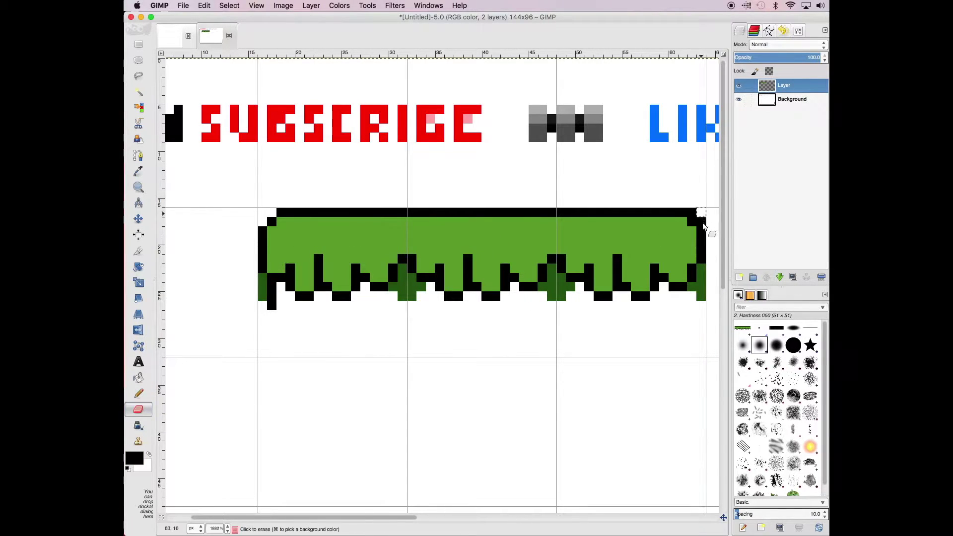
key(n)
drag(271, 308, 271, 352)
key(shift+e)
mouse_move(692, 283)
mouse_down()
mouse_move(691, 353)
mouse_move(701, 303)
mouse_up()
scroll(589, 296, right, 10)
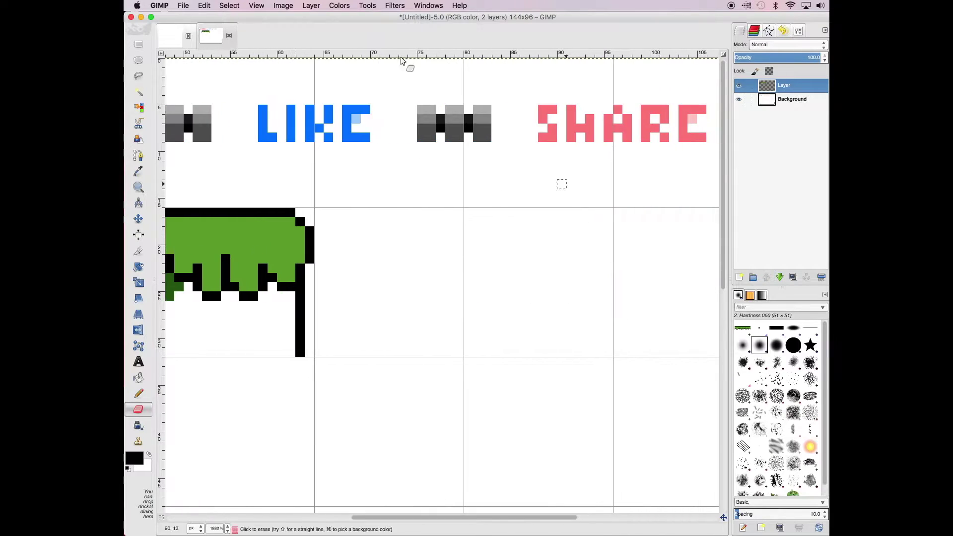
click(134, 458)
click(459, 248)
Step: Outline an empty grid cell in brown and fill it solid brown
click(595, 330)
key(n)
mouse_move(468, 209)
mouse_down()
mouse_move(477, 323)
mouse_move(479, 219)
mouse_up()
click(594, 273)
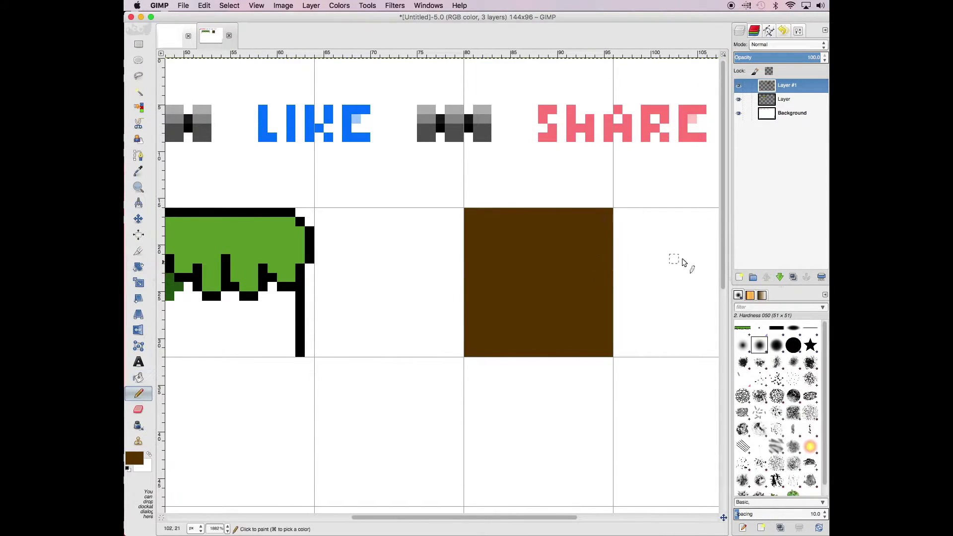
Step: Choose a darker brown and pencil diagonal staircase stripes across the brown tile
click(134, 457)
click(509, 286)
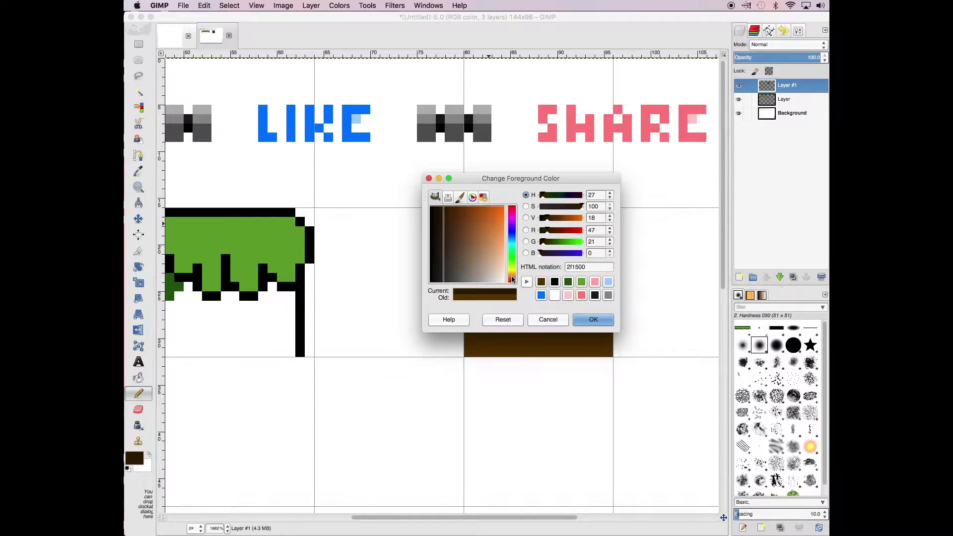
key(Return)
key(super+z)
key(super+z)
drag(476, 350, 525, 325)
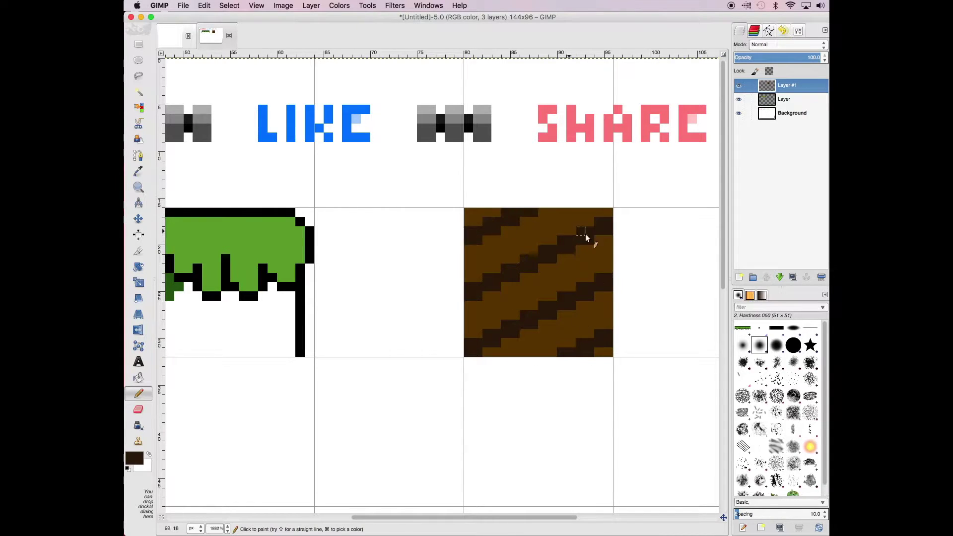
key(super+v)
key(super+x)
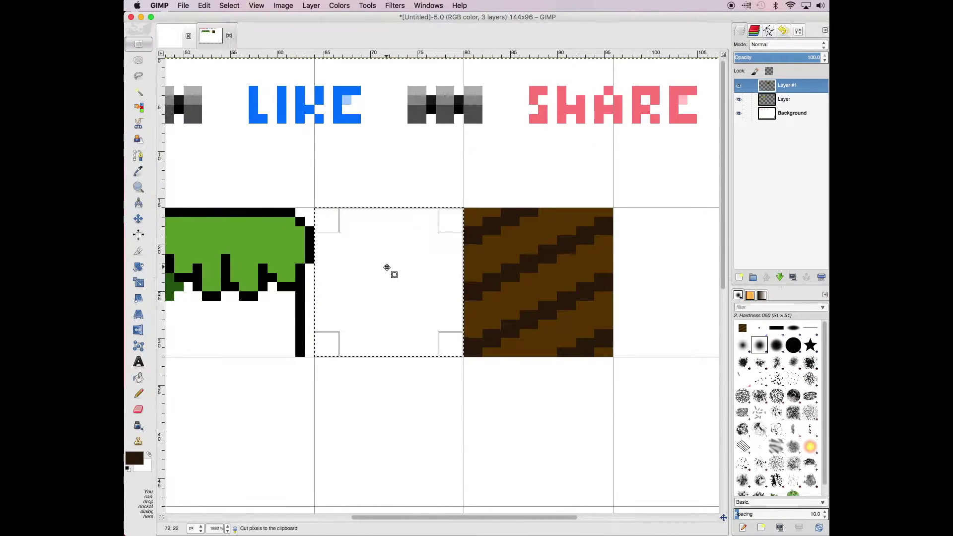
Step: Paint over the dark stripes in plain brown, discarding the pasted tile copies
key(super+v)
scroll(386, 268, right, 5)
click(138, 393)
mouse_move(491, 347)
mouse_down()
mouse_move(366, 244)
mouse_move(397, 213)
mouse_up()
key(r)
key(super+z)
key(super+v)
key(n)
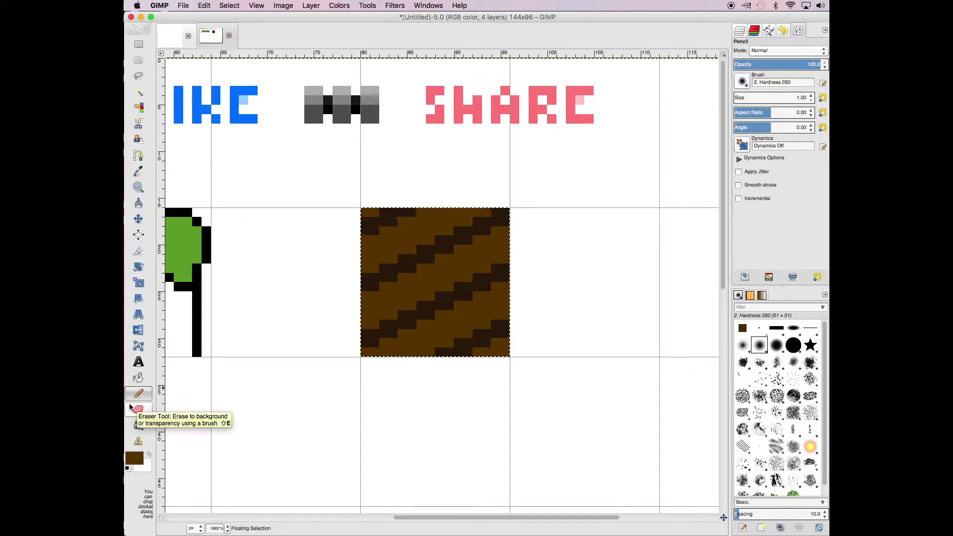
drag(504, 291, 437, 256)
key(r)
Step: Sample dark brown from the small block and try dark bands across the tile
key(n)
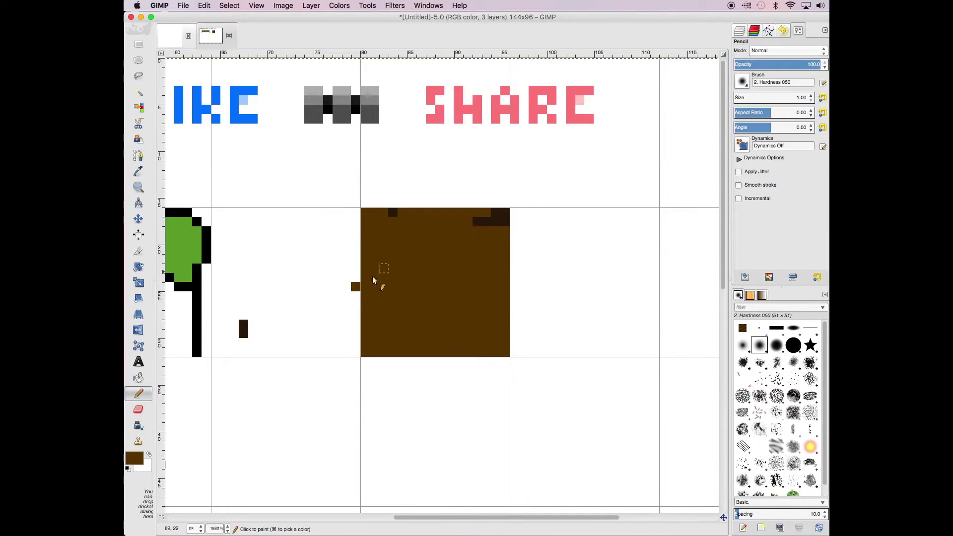
super+click(243, 328)
drag(370, 352, 382, 347)
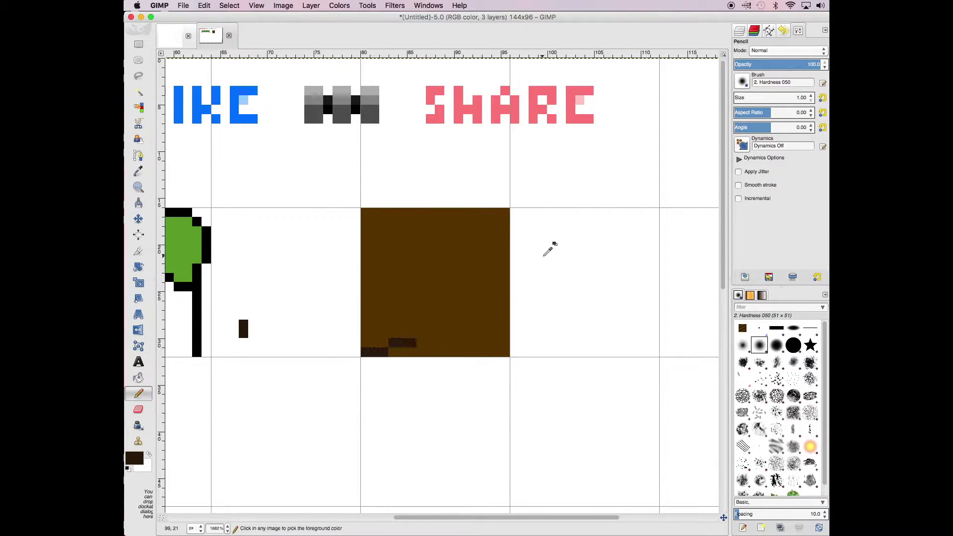
key(super+z)
mouse_move(369, 343)
mouse_down()
mouse_move(489, 341)
mouse_move(442, 304)
mouse_move(374, 291)
mouse_up()
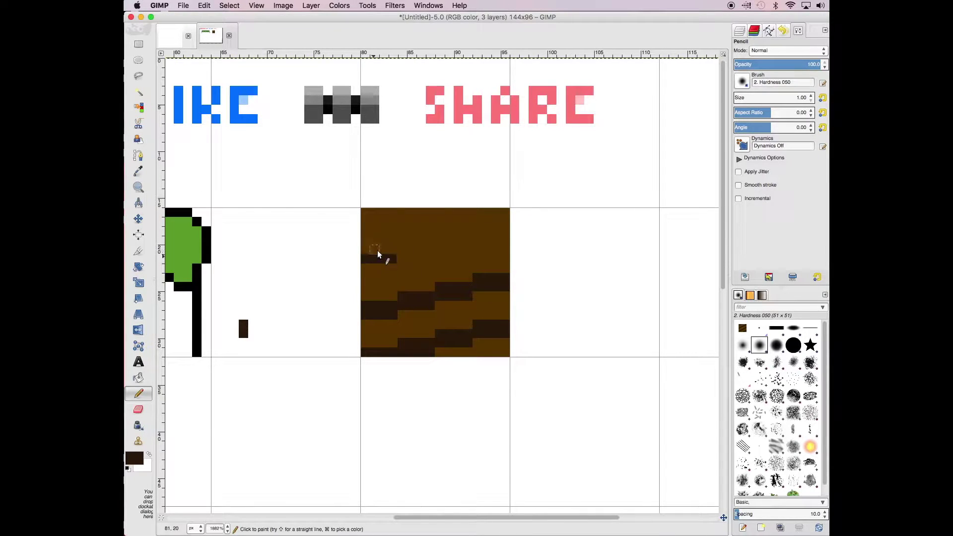
drag(377, 254, 496, 223)
key(super+shift+d)
key(m)
drag(462, 283, 611, 283)
key(super+z)
Step: Try more dark bands in the lower-left corner, then undo back to plain brown
key(n)
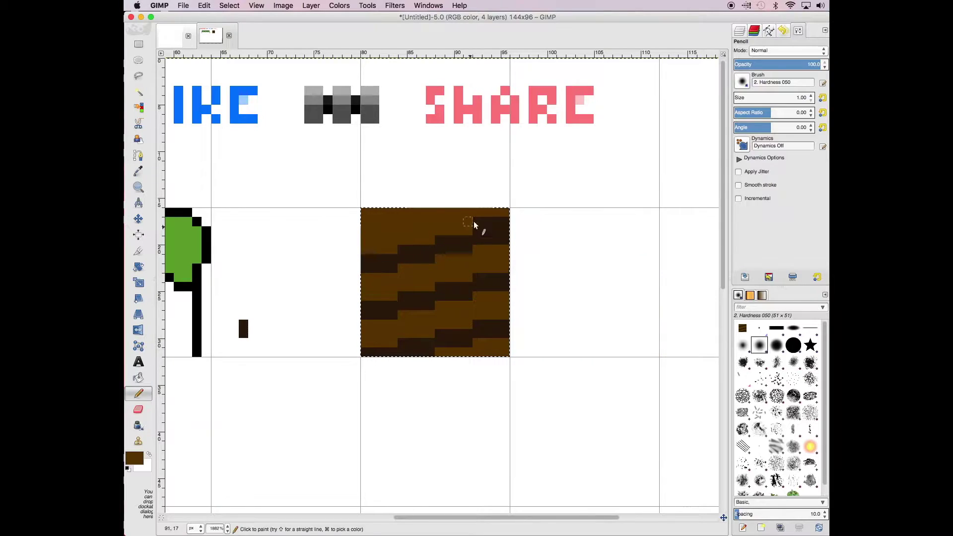
key(m)
drag(402, 204, 549, 202)
key(super+z)
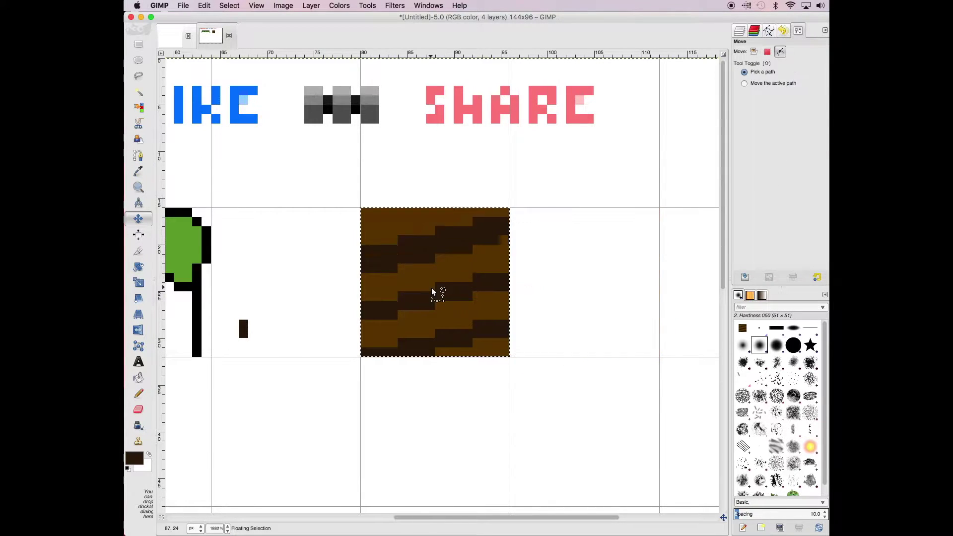
key(n)
drag(369, 336, 384, 353)
mouse_move(365, 304)
mouse_down()
mouse_move(403, 354)
mouse_move(415, 346)
mouse_up()
key(super+z)
key(super+z)
key(e)
key(n)
Step: Pencil a dark curved arc right of the tile, copy it, and move a copy onto the tile
drag(512, 212, 544, 212)
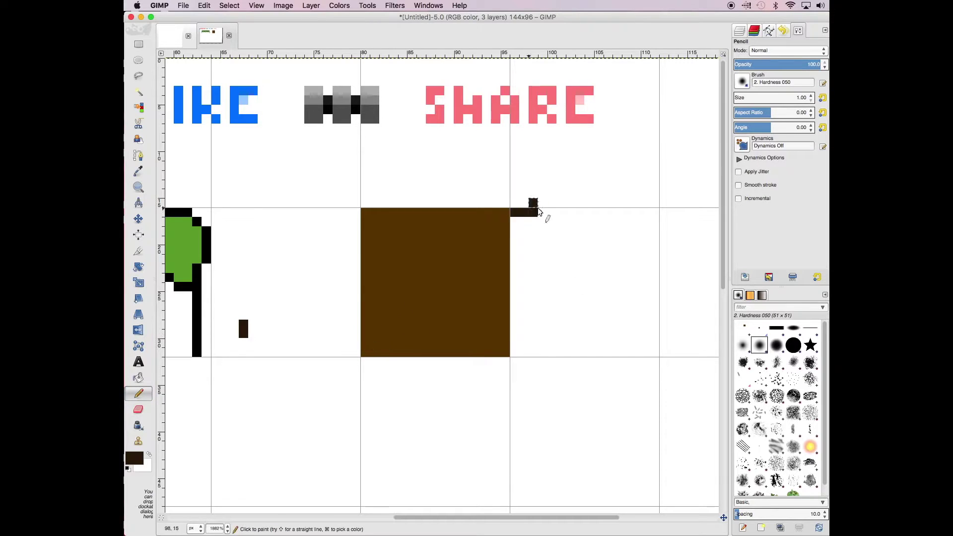
drag(655, 353, 655, 313)
drag(555, 213, 650, 298)
key(super+c)
key(m)
key(super+v)
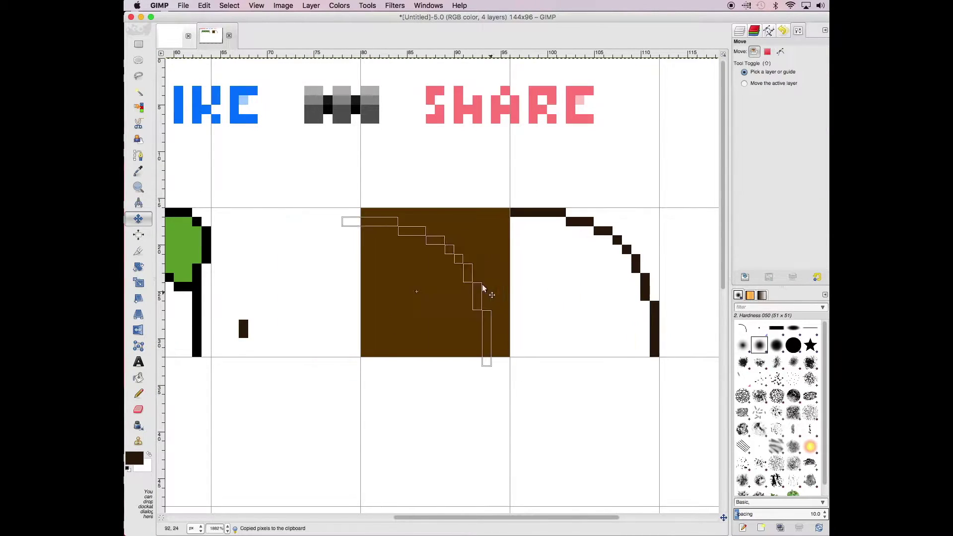
mouse_move(479, 254)
mouse_down()
mouse_move(453, 277)
mouse_move(417, 276)
mouse_move(415, 308)
mouse_up()
Step: Undo the extra arc copies and paint staggered dark-brown stripes across the brown square
key(super+v)
key(super+v)
key(super+h)
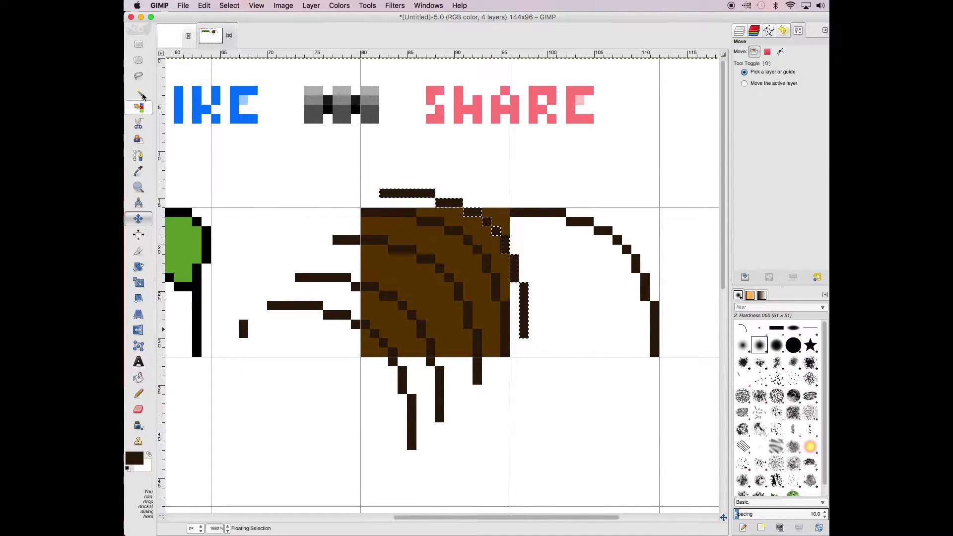
key(super+z)
key(super+z)
key(super+z)
drag(392, 300, 401, 291)
key(super+v)
drag(401, 331, 410, 340)
key(super+z)
key(super+z)
key(super+z)
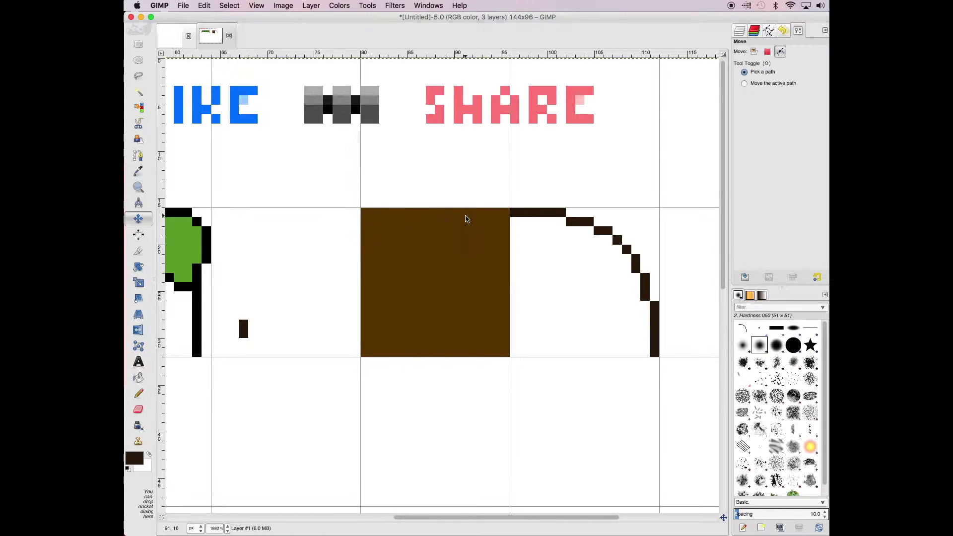
key(super+z)
key(n)
mouse_move(476, 347)
mouse_down()
mouse_move(401, 343)
mouse_move(506, 340)
mouse_up()
drag(372, 323, 508, 298)
Step: Paint horizontal dark-brown bands across the square, adjusting them with undo and redo
drag(362, 253, 518, 245)
key(super+z)
key(super+z)
key(super+z)
click(204, 6)
click(223, 46)
drag(468, 342, 451, 339)
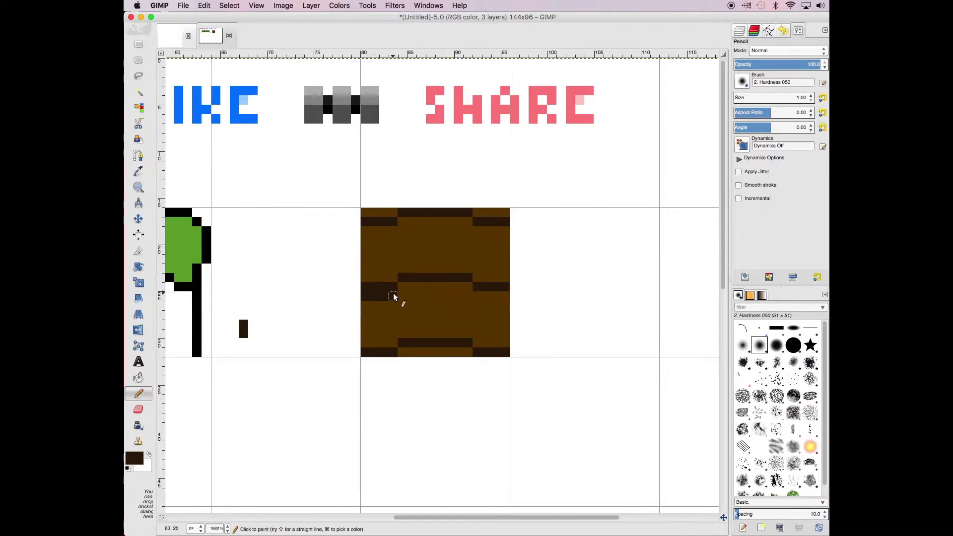
key(super+z)
key(super+z)
key(super+z)
key(super+z)
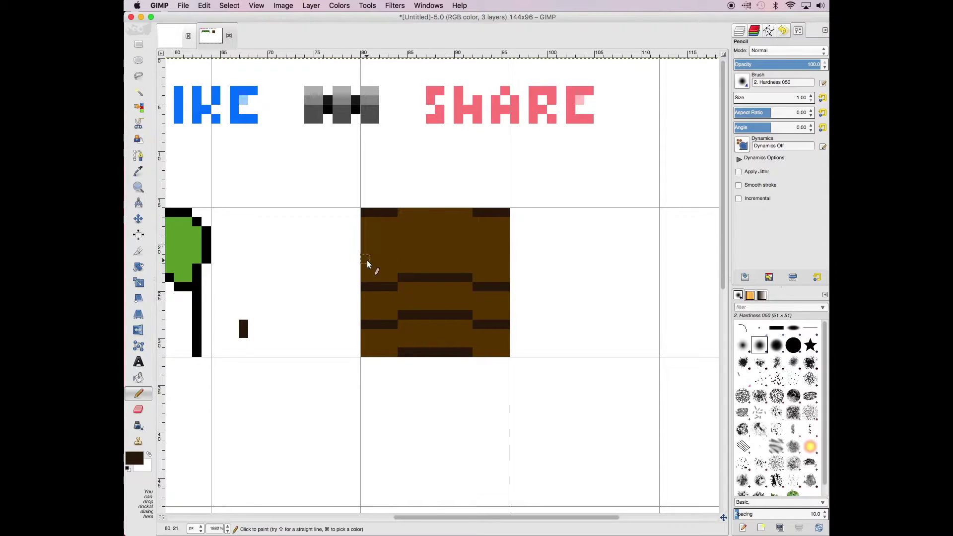
key(super+z)
key(super+z)
key(super+z)
key(super+shift+z)
key(super+z)
Step: Sample the brown with the Color Picker and paint a lighter brown row across
key(super+shift+z)
key(o)
key(n)
drag(381, 315, 465, 317)
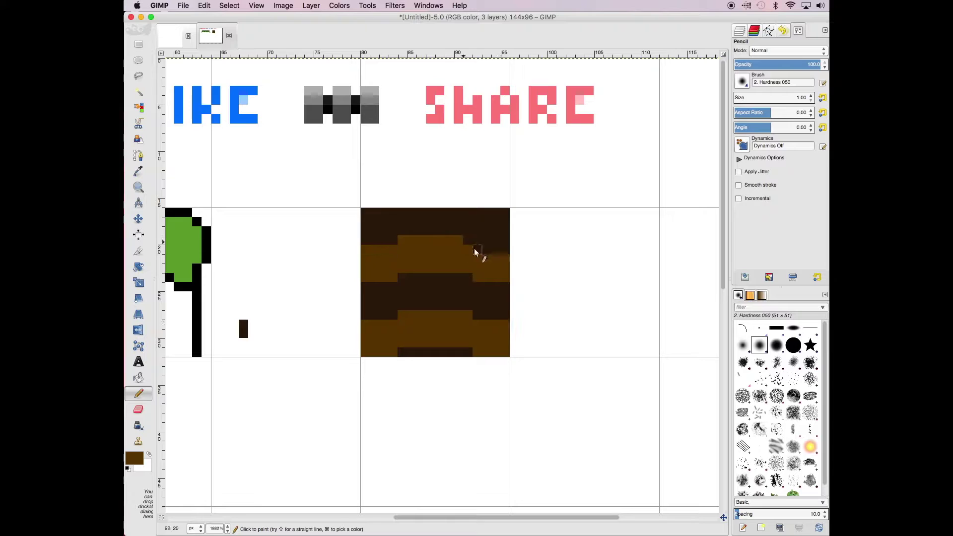
Step: Select and copy the banded dirt tile, and paste a copy into the cell to the right
key(r)
drag(361, 208, 510, 356)
key(m)
key(super+c)
key(super+v)
mouse_move(581, 275)
mouse_down()
mouse_move(432, 125)
mouse_move(584, 272)
mouse_up()
key(super+z)
scroll(472, 493, left, 5)
Step: Add a new empty layer, then paste the first dirt square under the grass and anchor it
click(310, 5)
click(325, 38)
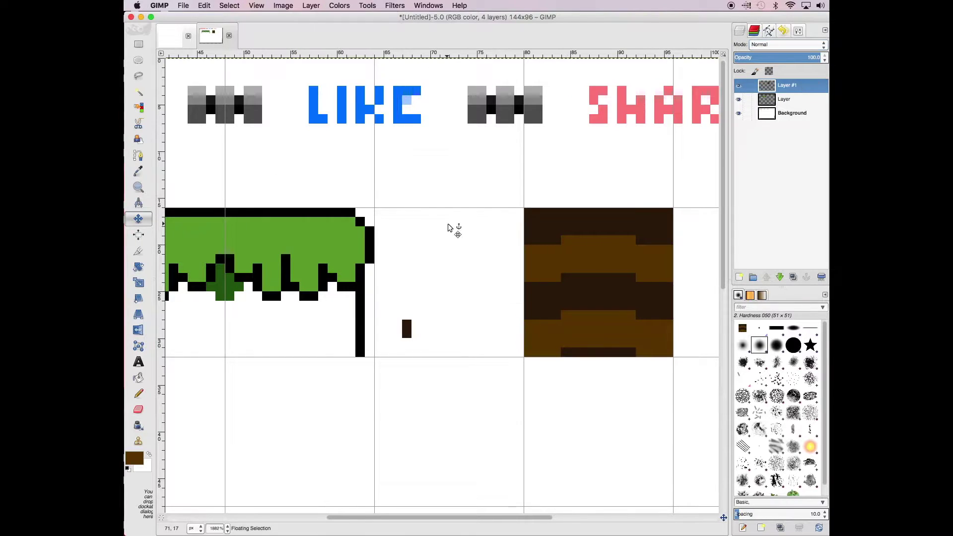
click(366, 158)
key(super+v)
drag(432, 282, 599, 282)
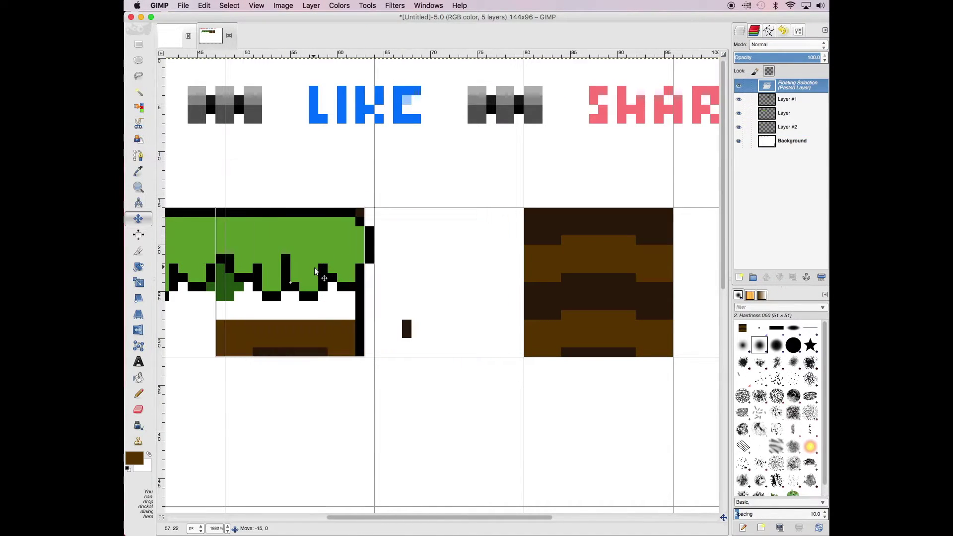
key(n)
key(shift+e)
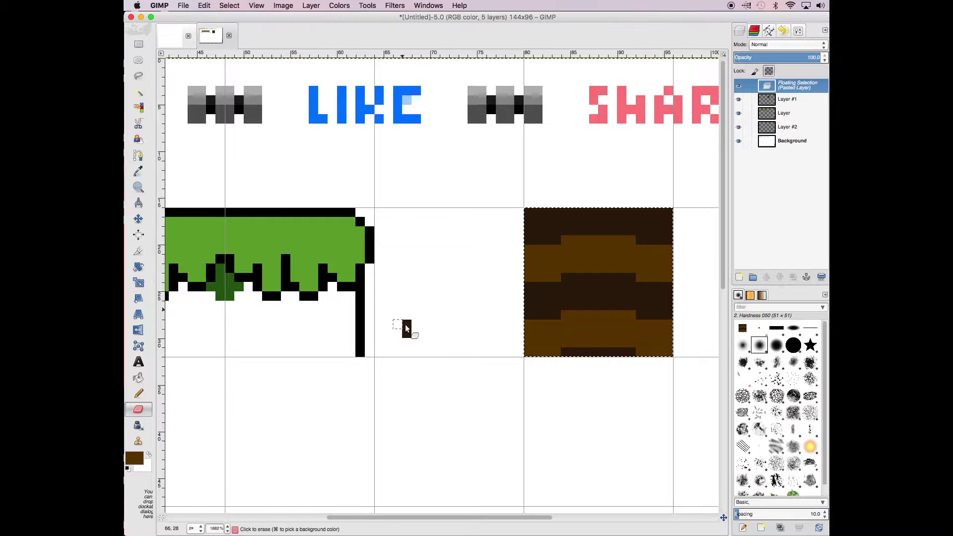
key(super+h)
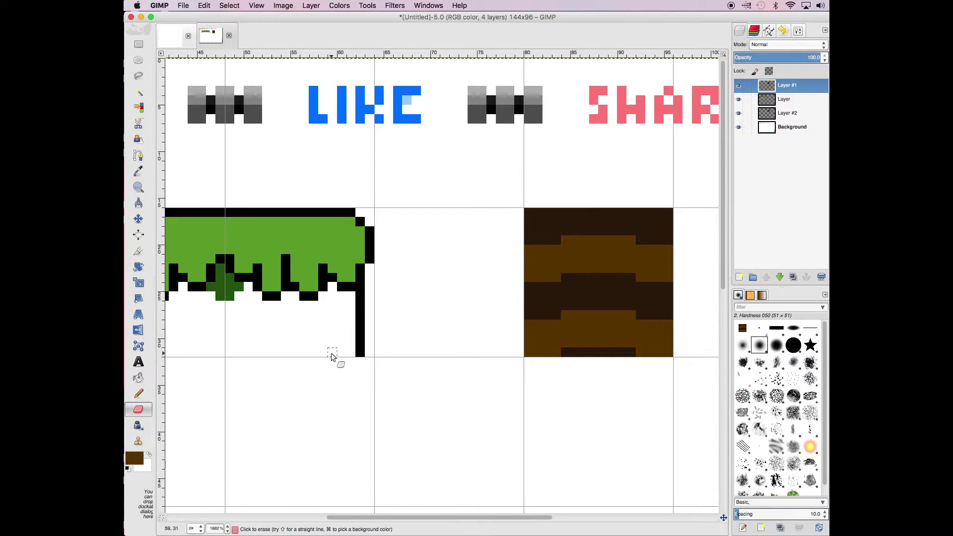
Step: Paste a second dirt copy, slide it left under the grass, align it and anchor it
key(super+v)
drag(400, 289, 270, 289)
key(Page_Up)
key(Page_Up)
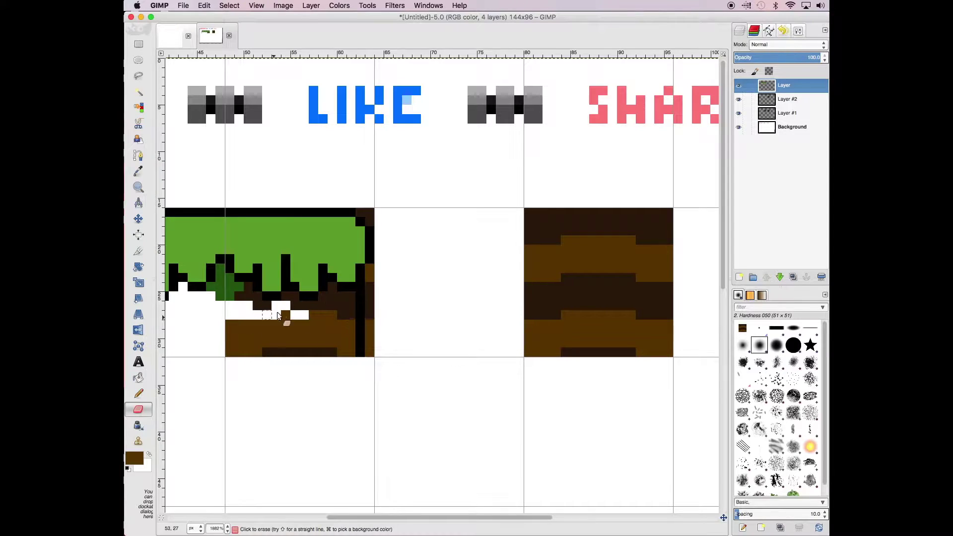
key(Page_Down)
Step: Undo the stray brown strokes and erase leftover pixels on the dirt layers
key(Page_Down)
key(super+v)
key(m)
mouse_move(478, 276)
mouse_down()
mouse_move(328, 267)
mouse_move(338, 276)
mouse_up()
key(n)
key(super+h)
key(Page_Down)
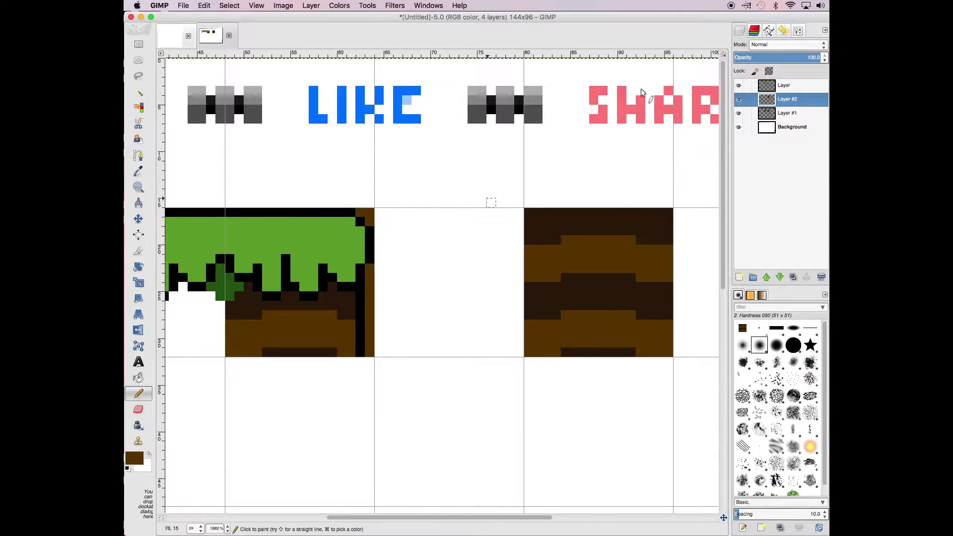
key(Page_Down)
mouse_move(372, 357)
mouse_down()
mouse_move(476, 245)
mouse_move(400, 362)
mouse_move(489, 426)
mouse_up()
key(super+z)
key(shift+e)
key(Page_Up)
drag(370, 307, 370, 218)
key(Page_Up)
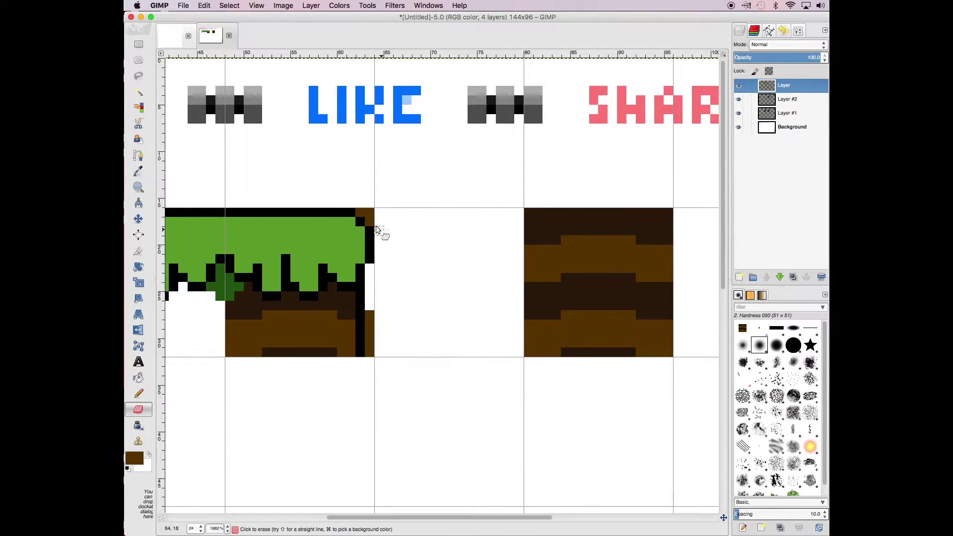
key(Page_Down)
key(Page_Down)
drag(369, 352, 361, 212)
drag(404, 517, 287, 529)
Step: Paste another dirt copy below the grass tile and anchor it onto Layer #1
key(super+v)
key(m)
drag(478, 451, 328, 486)
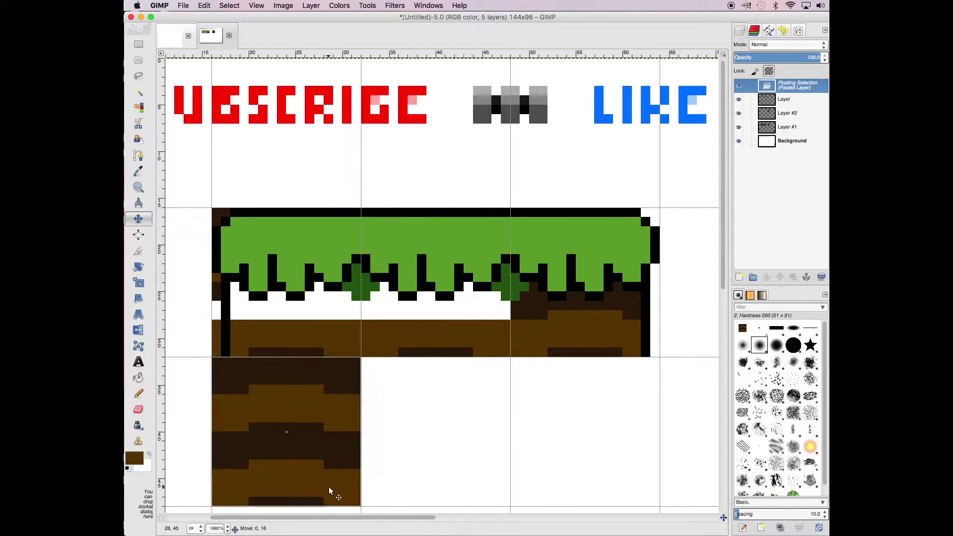
key(super+h)
scroll(632, 485, down, 5)
key(super+v)
drag(419, 380, 269, 379)
key(shift+super+j)
key(super+h)
key(shift+e)
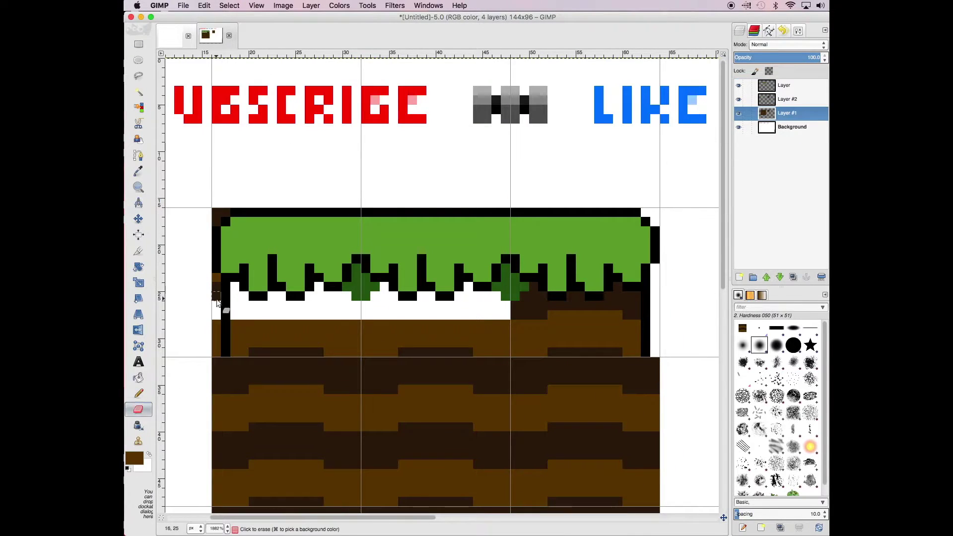
Step: Draw a black outline down the block's right edge, along the bottom and up the left side
drag(221, 208, 221, 431)
key(grave)
key(d)
key(n)
mouse_move(645, 134)
mouse_down()
mouse_move(654, 153)
mouse_move(650, 388)
mouse_up()
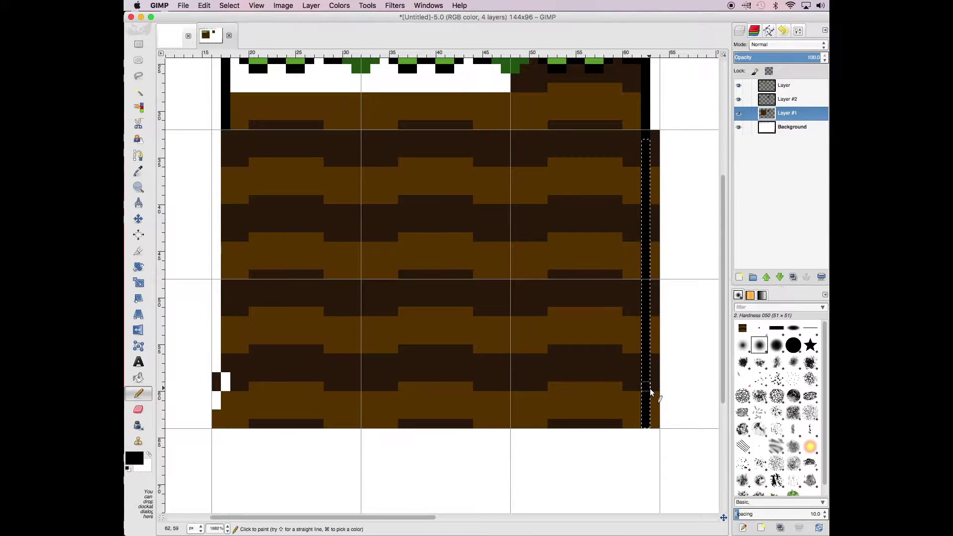
shift+click(216, 424)
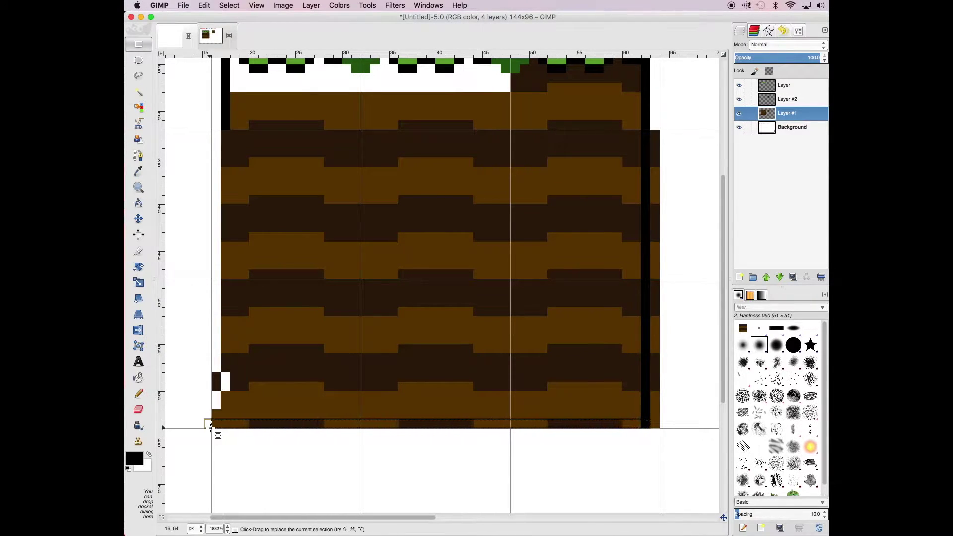
shift+click(228, 134)
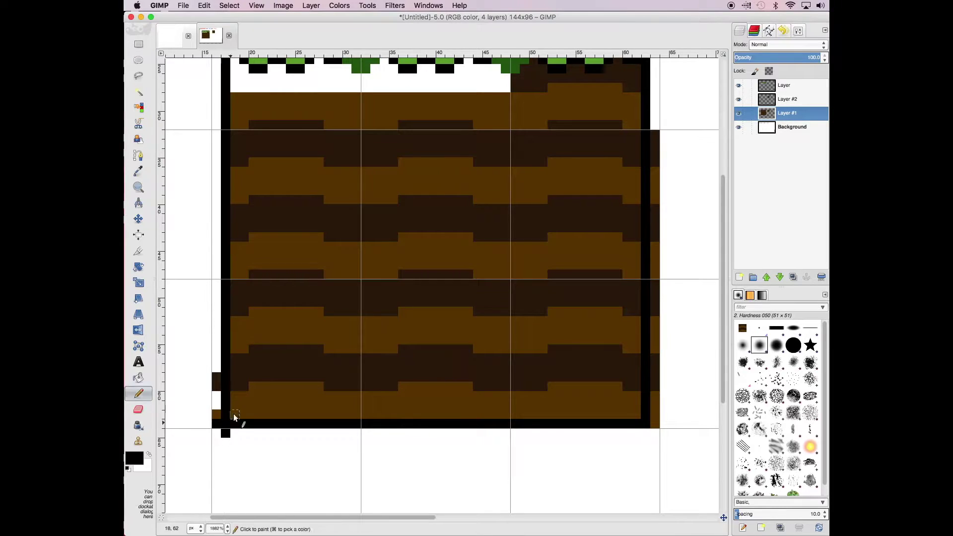
Step: Erase stray pixels at the lower right corner and the white strip under the grass
key(shift+e)
mouse_move(646, 423)
mouse_down()
mouse_move(657, 336)
mouse_move(655, 132)
mouse_up()
scroll(520, 352, up, 5)
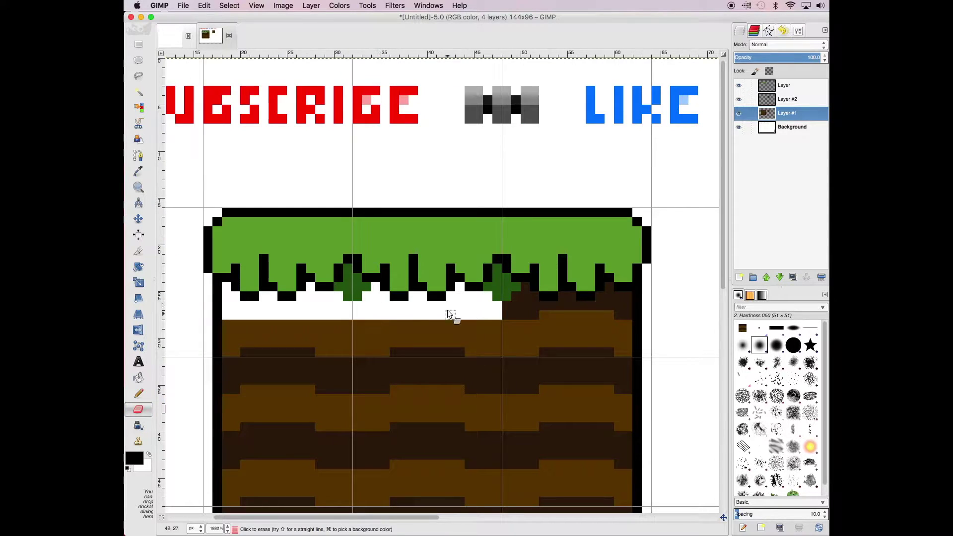
key(Page_Up)
key(Page_Up)
drag(437, 325, 229, 294)
drag(334, 302, 415, 306)
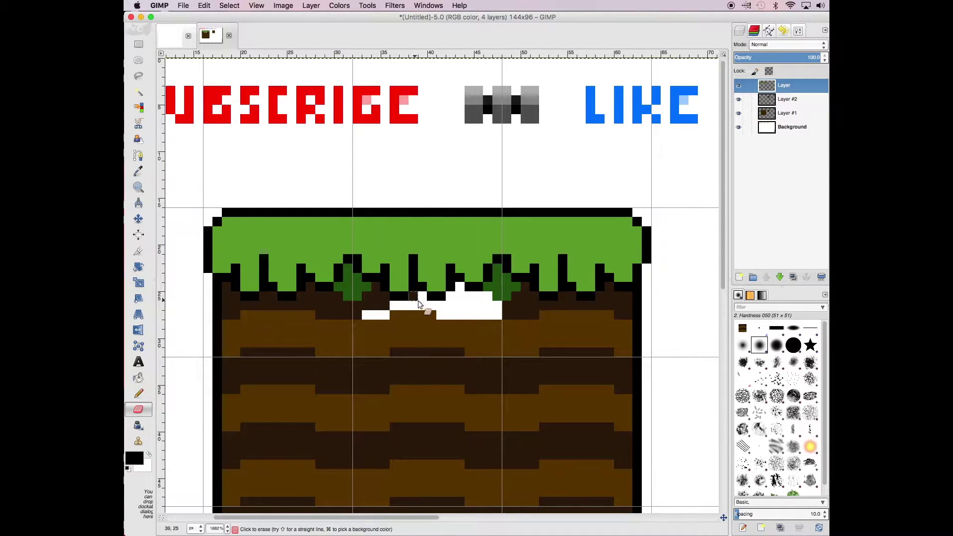
key(Page_Down)
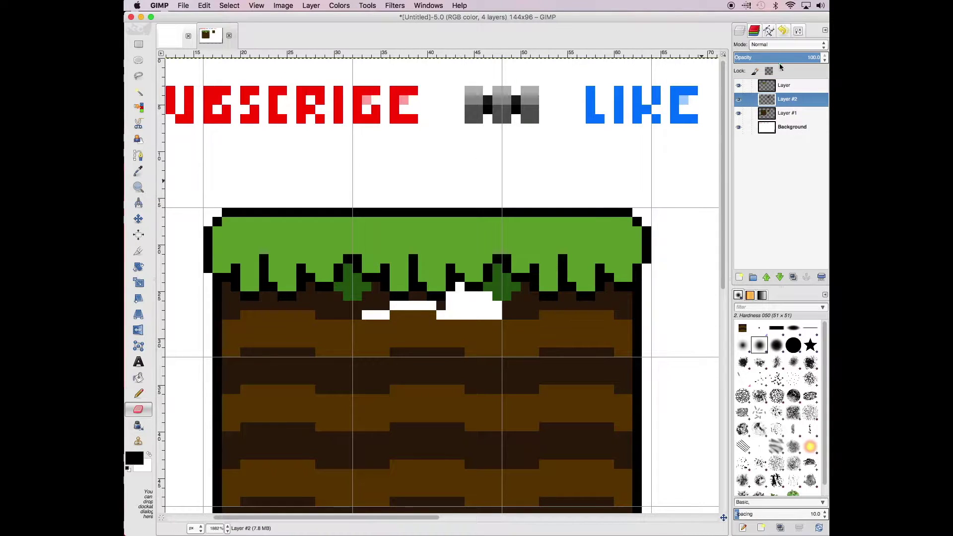
key(Page_Down)
key(Page_Down)
Step: Hide the white background layer and erase the leftover white pixels under the grass
click(778, 86)
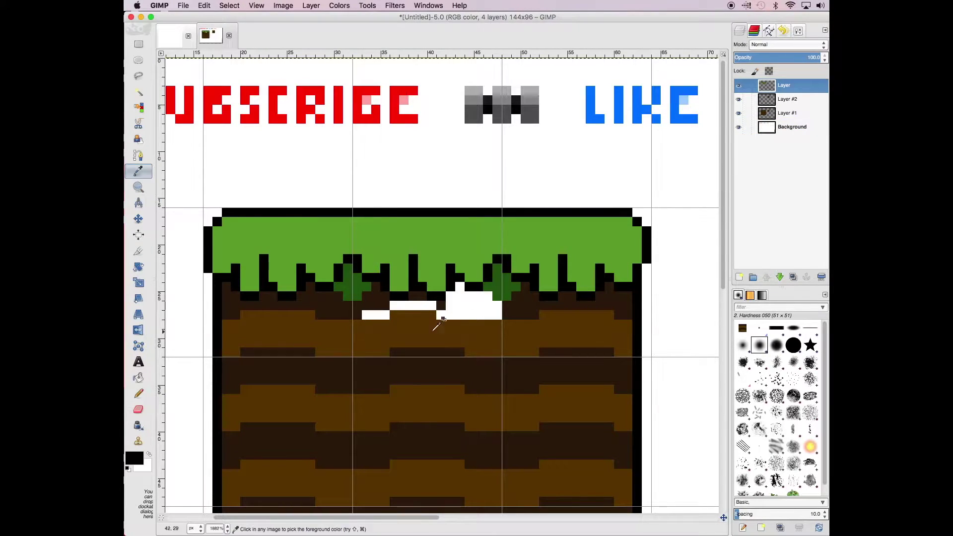
key(n)
ctrl+click(453, 306)
key(Page_Down)
key(End)
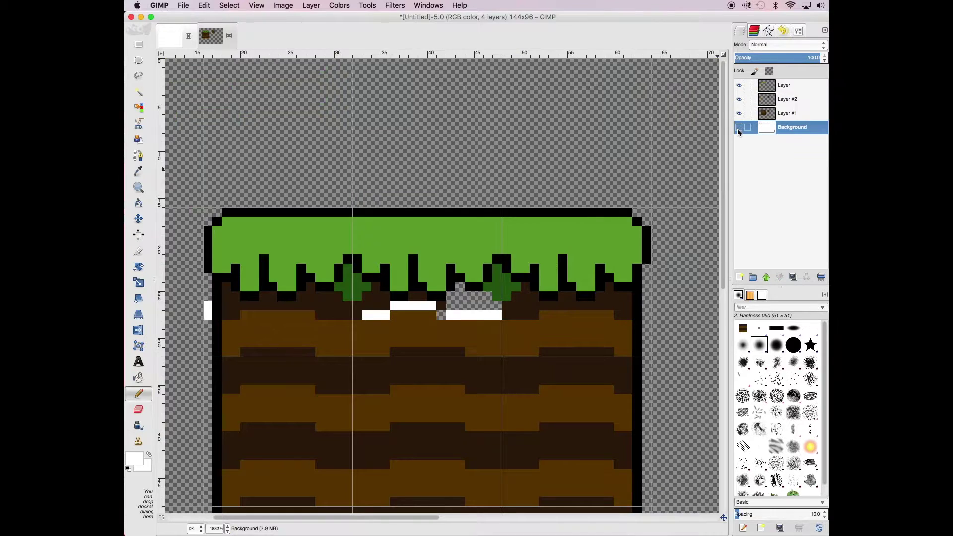
key(shift+e)
key(Home)
drag(459, 315, 392, 306)
key(Page_Down)
key(Page_Down)
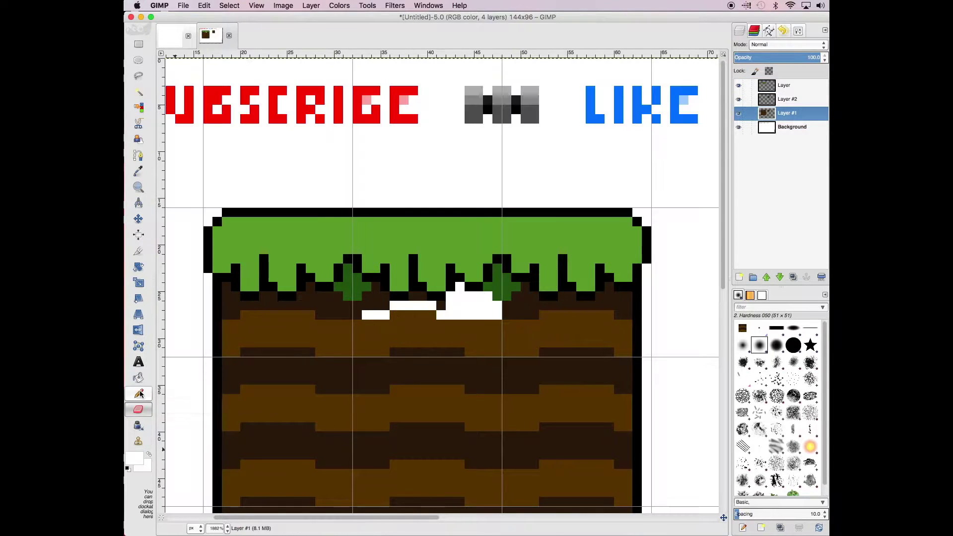
Step: Paint the white gap under the grass in sampled brown and merge the tile layers
key(n)
ctrl+click(397, 305)
ctrl+click(458, 318)
drag(439, 316, 457, 318)
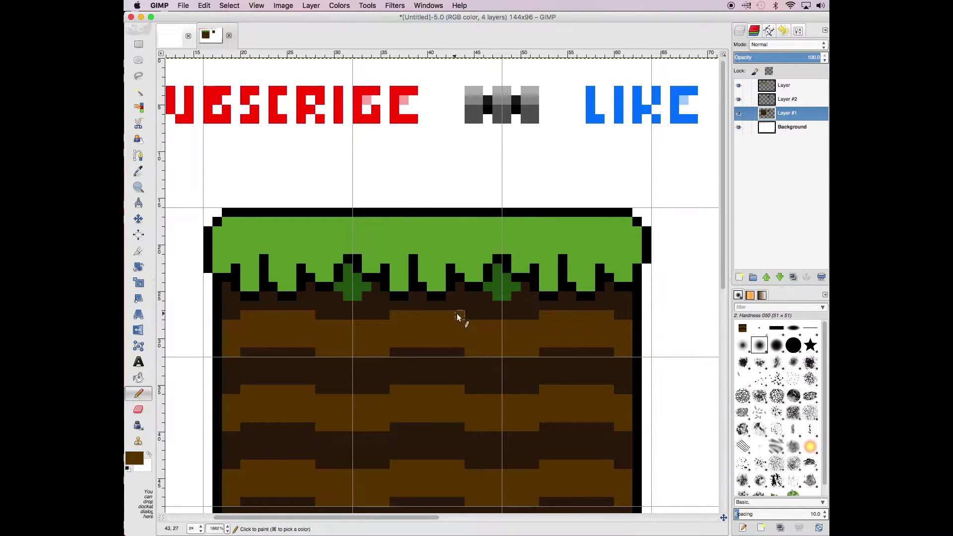
click(312, 6)
click(323, 64)
Step: Select the bottom strip of the dirt block and fill it with darker brown
key(r)
scroll(427, 298, down, 5)
drag(222, 401, 642, 428)
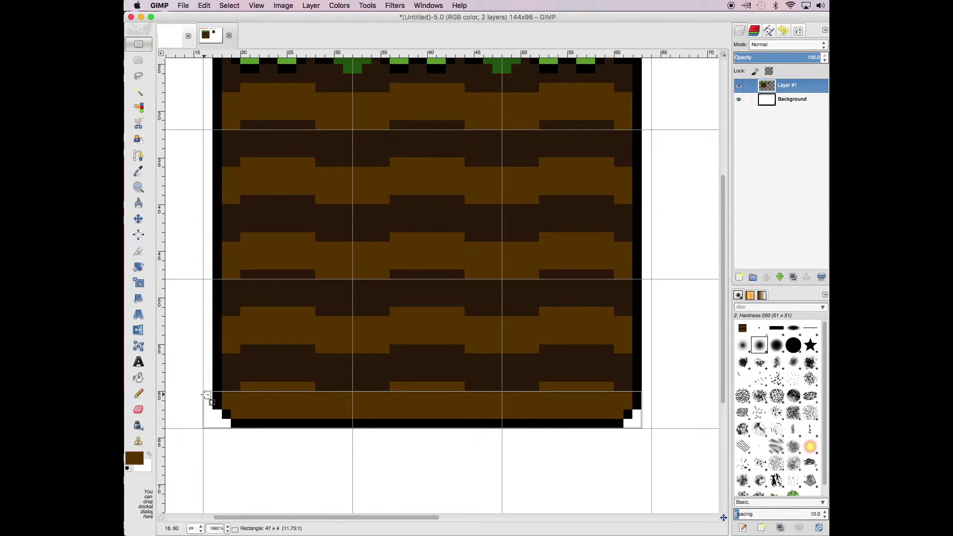
click(139, 171)
click(452, 190)
key(Return)
key(shift+b)
click(340, 305)
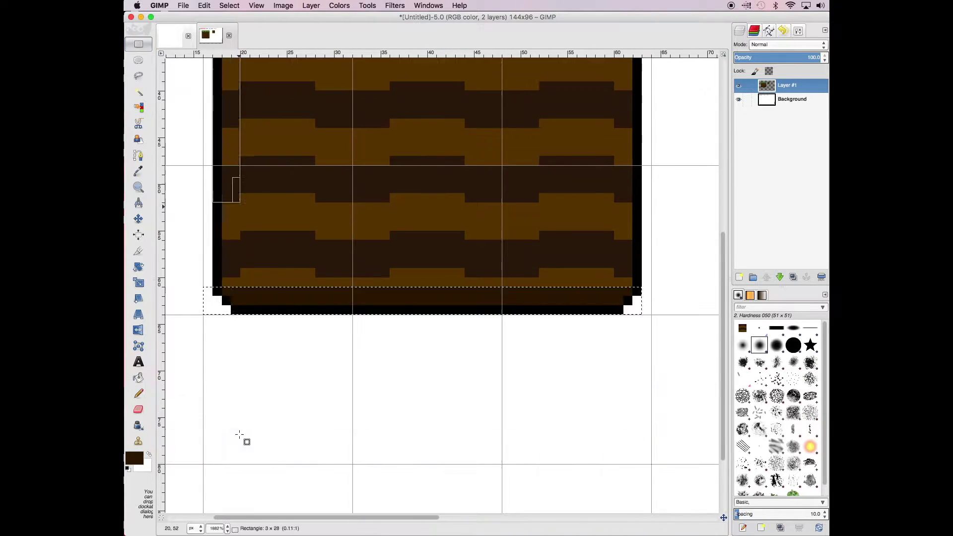
Step: Select the dirt block's left column and fill it with light brown
drag(213, 58, 240, 409)
key(o)
click(466, 178)
key(Return)
key(shift+b)
click(231, 298)
key(n)
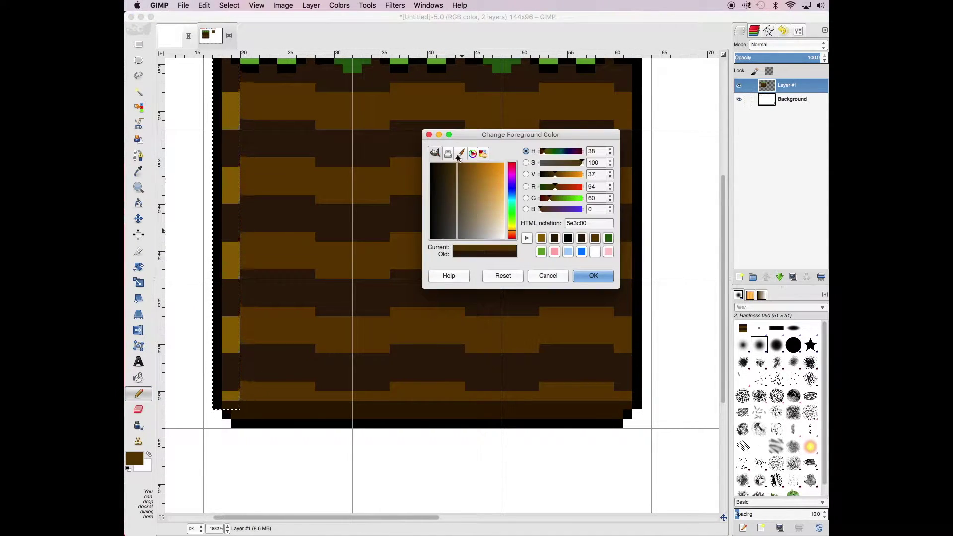
key(Return)
key(o)
scroll(282, 330, up, 3)
scroll(352, 441, down, 3)
scroll(345, 434, up, 5)
scroll(630, 180, down, 3)
Step: Fill the light bands in the right column with brown, then deselect
key(r)
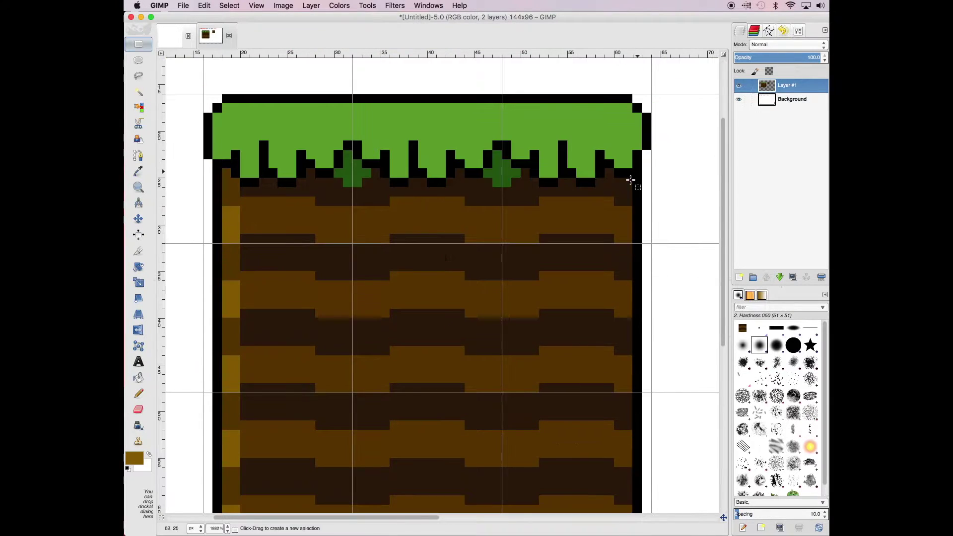
drag(630, 180, 613, 481)
click(139, 377)
click(626, 326)
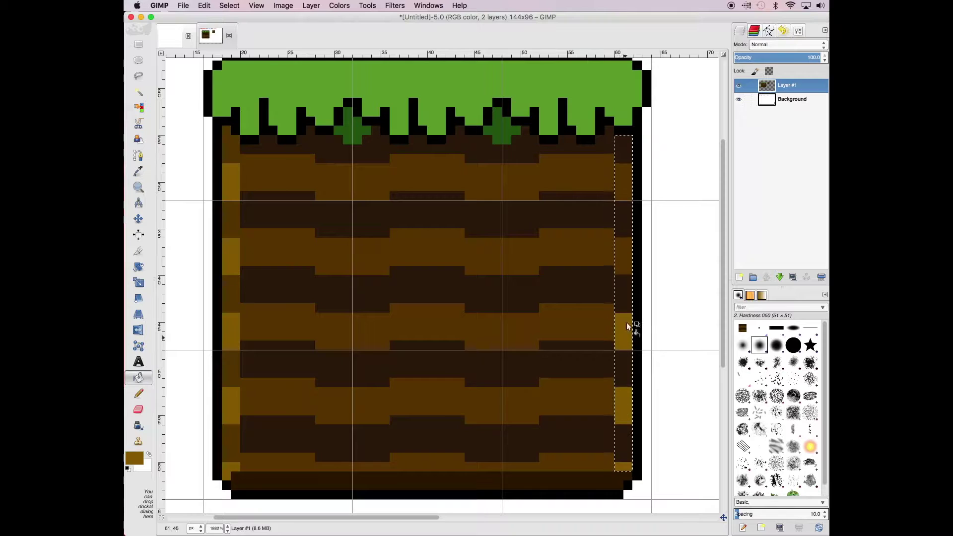
click(623, 181)
key(o)
key(ctrl+shift+a)
key(z)
ctrl+click(222, 451)
drag(256, 177, 419, 346)
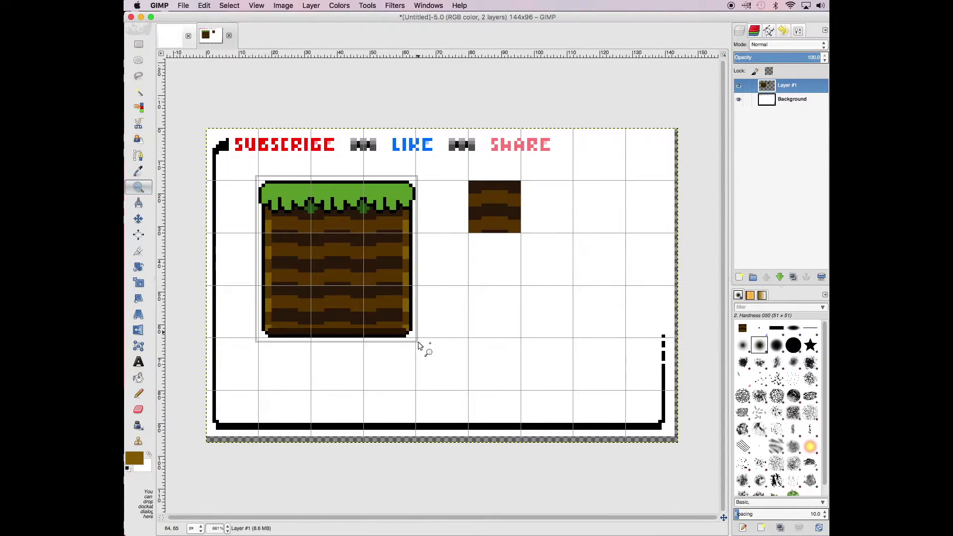
key(n)
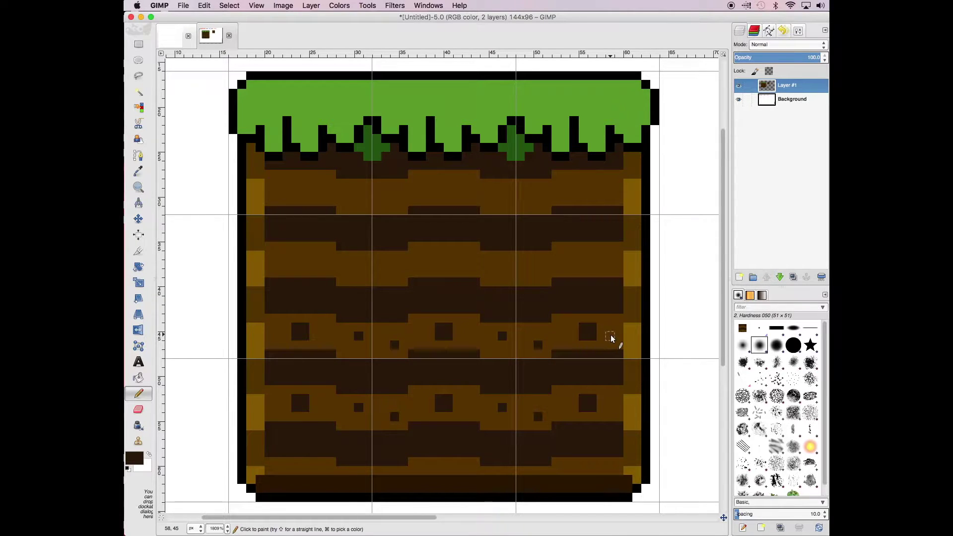
Step: Pencil dark pebble pixels across the light dirt bands and bottom row
key(super+Tab)
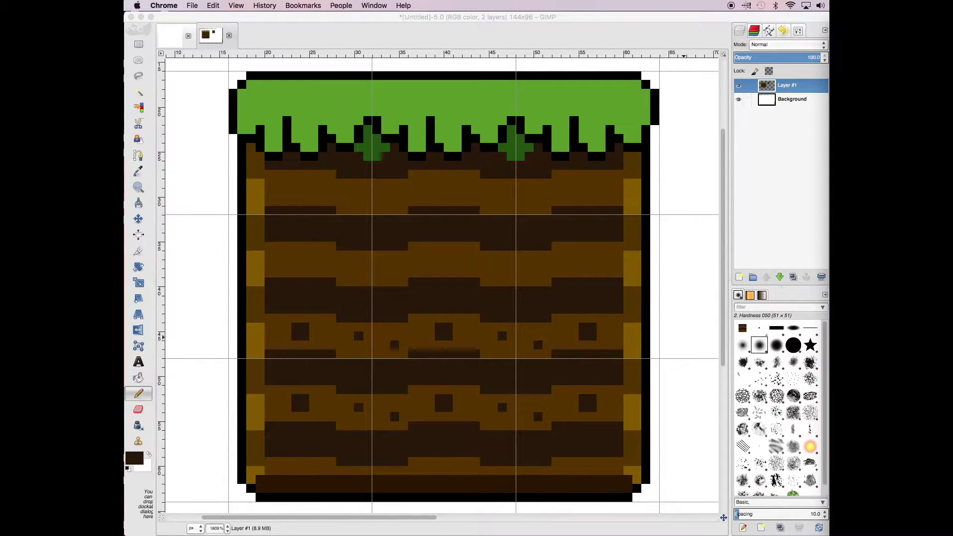
click(444, 470)
click(300, 471)
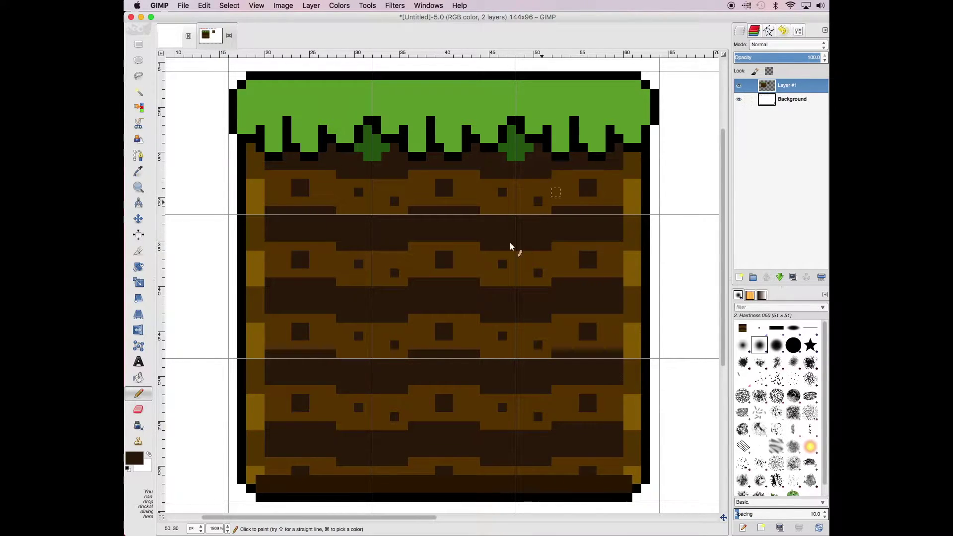
click(134, 458)
click(447, 219)
click(593, 264)
click(300, 479)
click(444, 479)
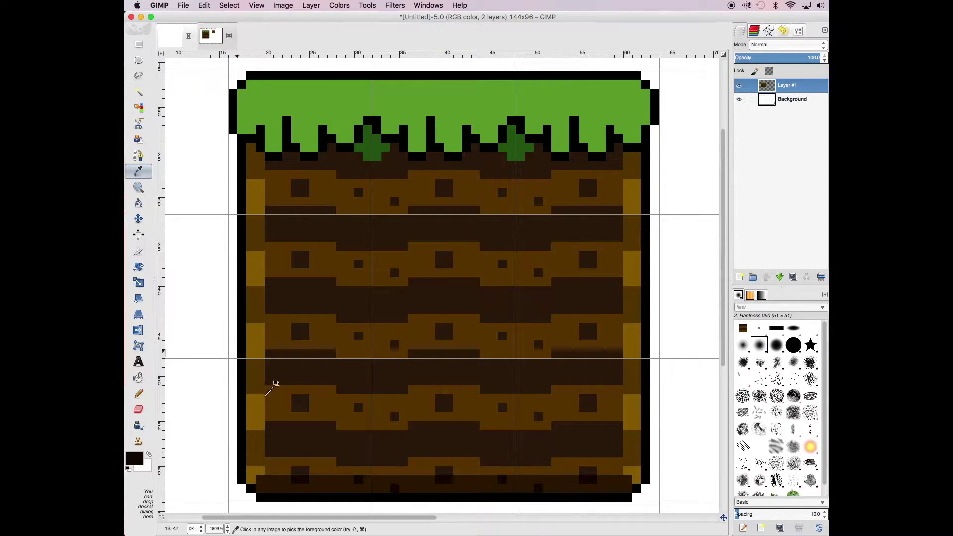
super+click(407, 439)
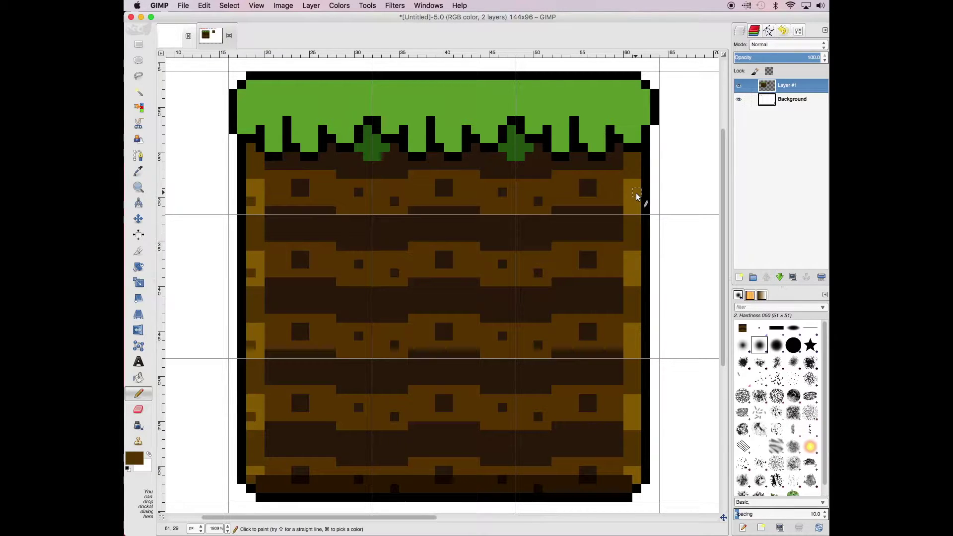
Step: Sample the grass green, darken it, and paint vertical dark green streaks on the grass
click(138, 171)
click(134, 458)
click(593, 243)
key(n)
drag(287, 82, 287, 106)
drag(260, 122, 260, 95)
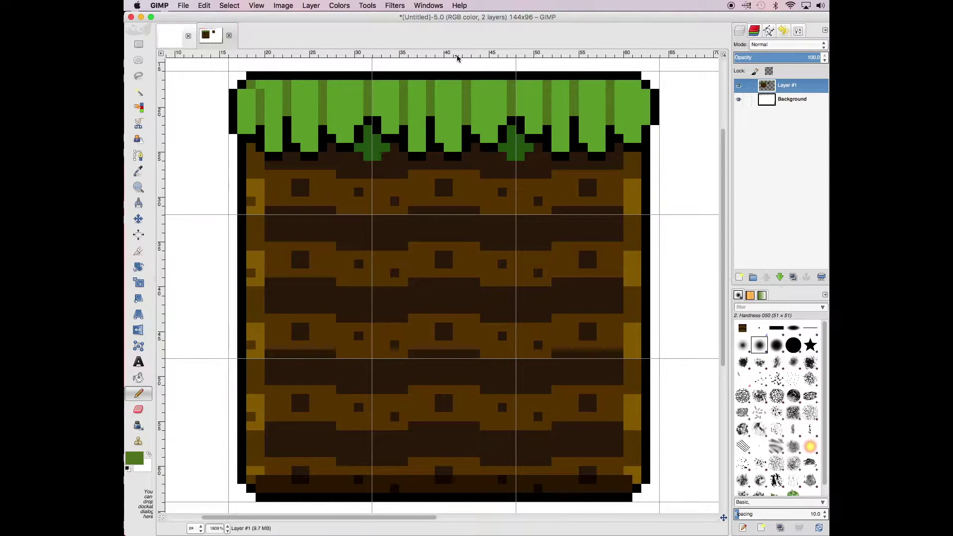
Step: Set a yellow-green foreground and pencil highlights on the tips of the grass blades
click(134, 458)
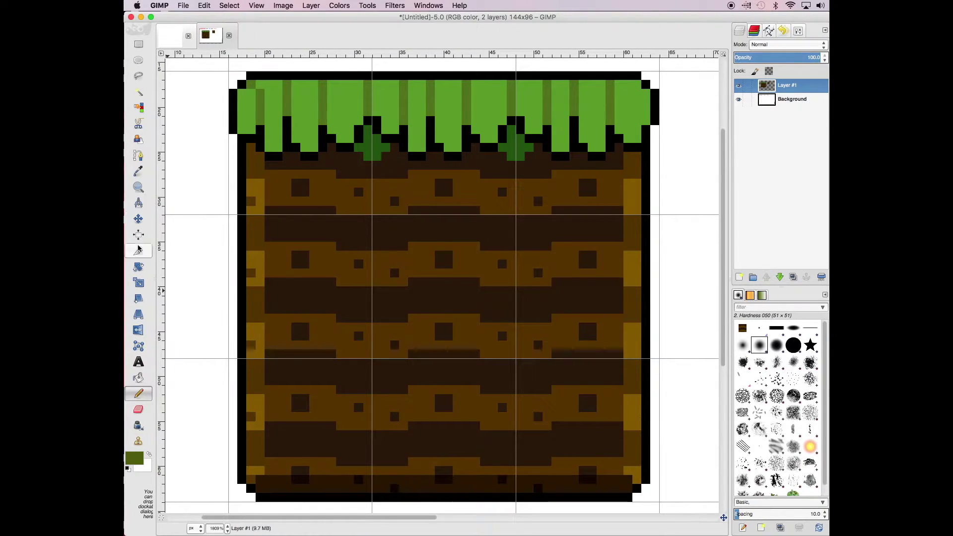
key(Return)
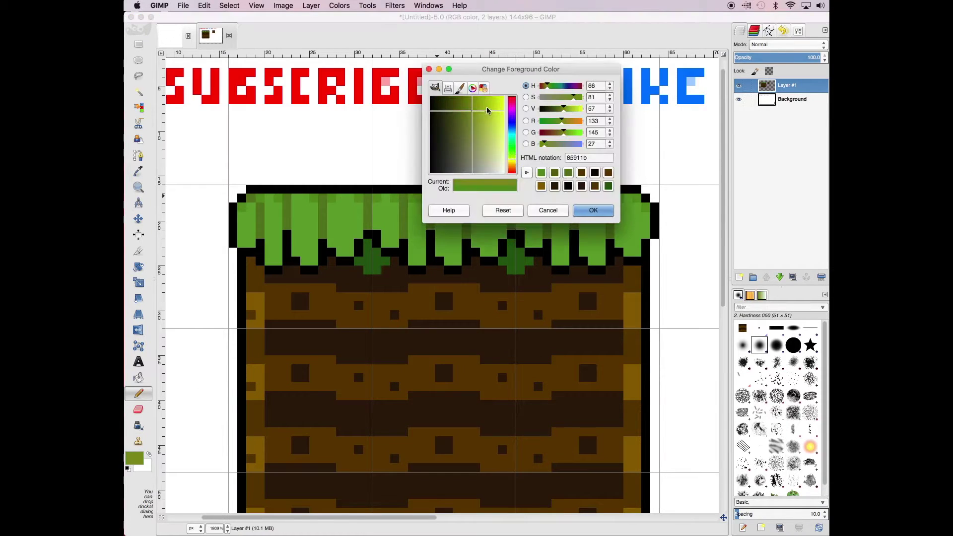
click(345, 208)
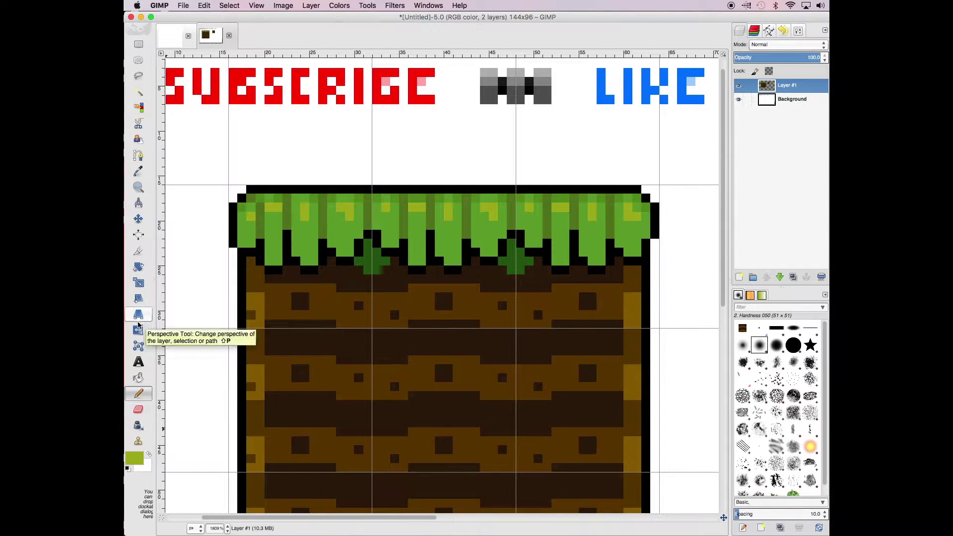
super+click(290, 198)
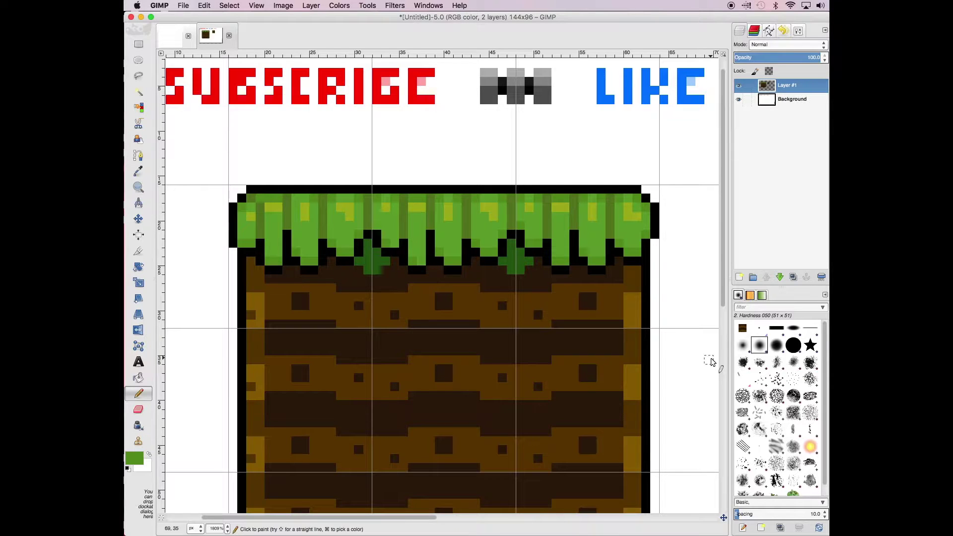
click(134, 458)
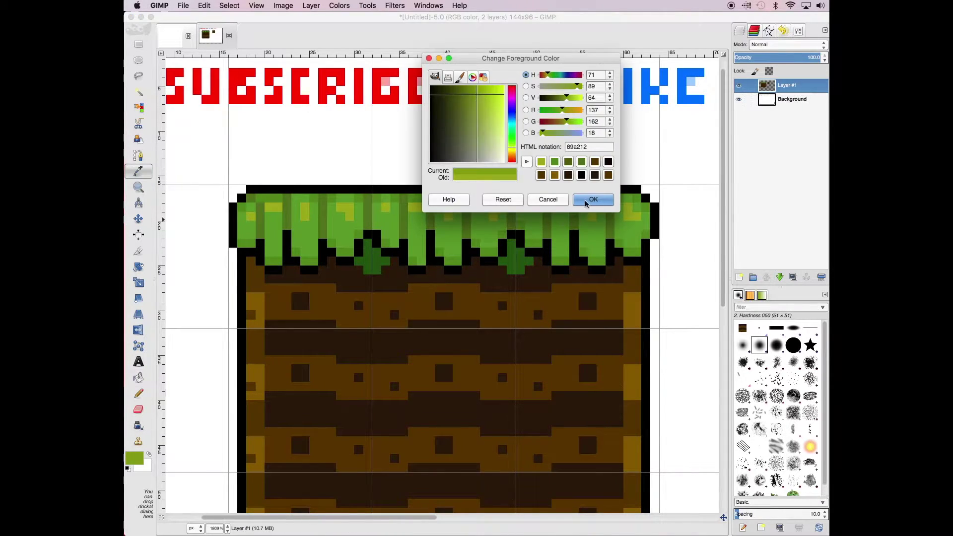
click(594, 197)
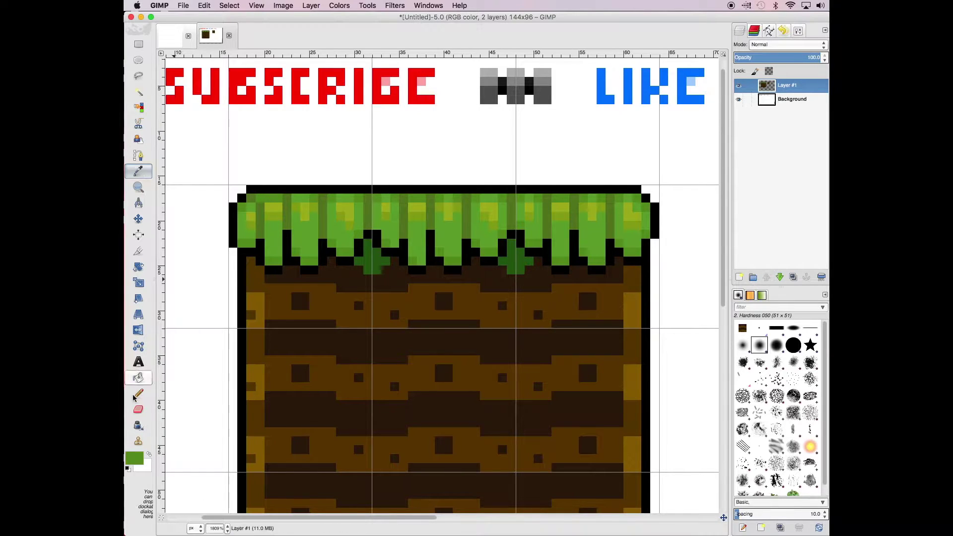
key(z)
scroll(320, 304, down, 5)
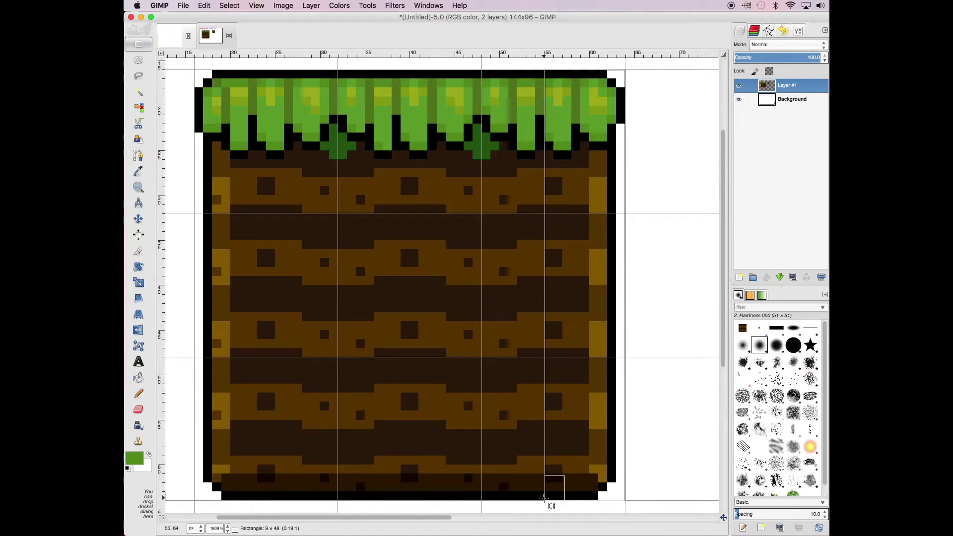
Step: Paste a copied strip of the tile and anchor it at the tile's left edge
key(ctrl+c)
key(ctrl+v)
key(m)
mouse_move(563, 319)
mouse_down()
mouse_move(576, 423)
mouse_move(241, 318)
mouse_up()
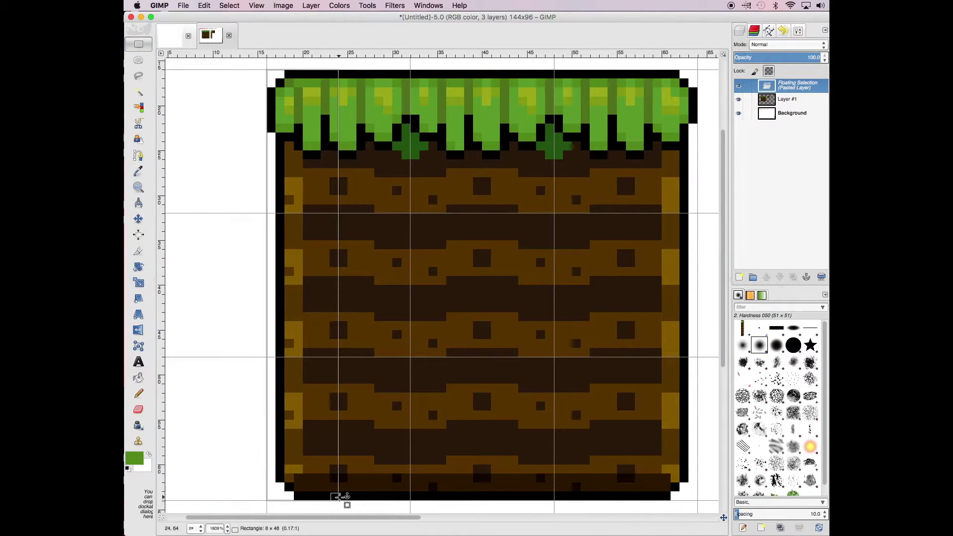
click(240, 318)
Step: Undo a trial copy placed beside the tile and select a full-height dirt strip instead
key(ctrl+c)
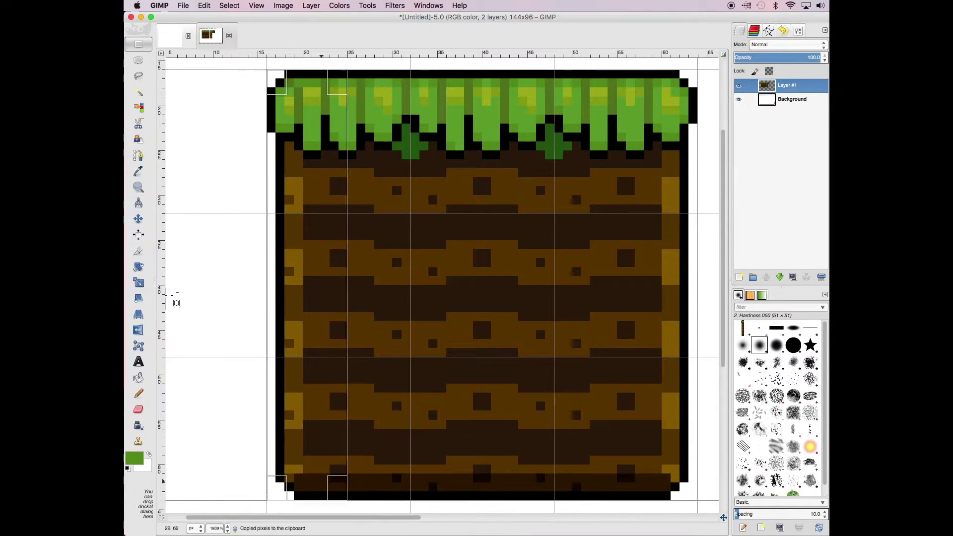
key(ctrl+v)
drag(695, 234, 445, 160)
key(ctrl+z)
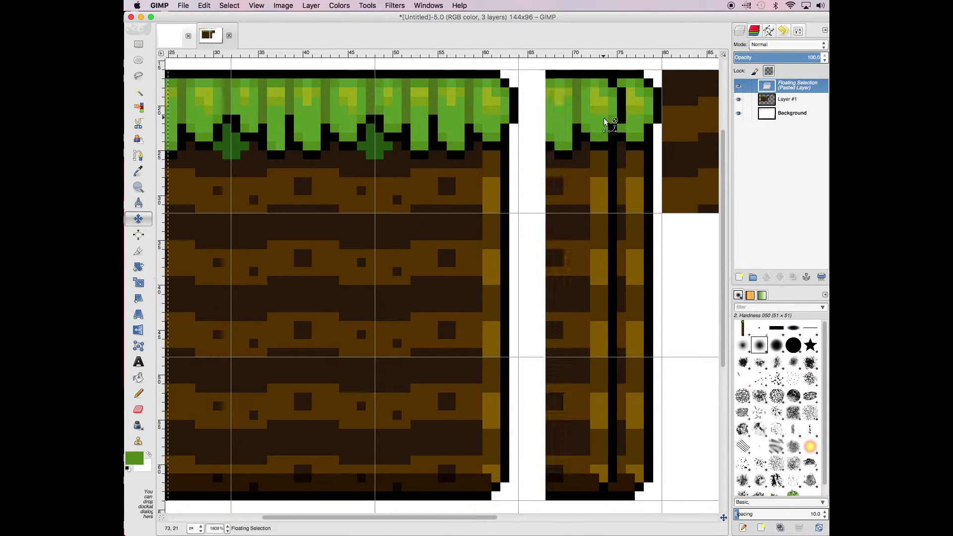
key(ctrl+z)
key(r)
drag(518, 69, 439, 498)
scroll(480, 270, left, 5)
Step: Paste the dirt strip and fit it seamlessly into the narrow column
key(ctrl+c)
key(ctrl+v)
key(m)
drag(397, 260, 406, 260)
key(ctrl+h)
Step: Copy the left-edge outline strip and anchor it on the column's right side
key(r)
drag(246, 70, 318, 500)
key(ctrl+c)
key(ctrl+v)
key(m)
scroll(595, 270, right, 5)
drag(596, 271, 611, 270)
key(ctrl+h)
Step: Anchor another outline strip two pixels further left and open the foreground colour
key(ctrl+v)
key(m)
drag(683, 234, 670, 234)
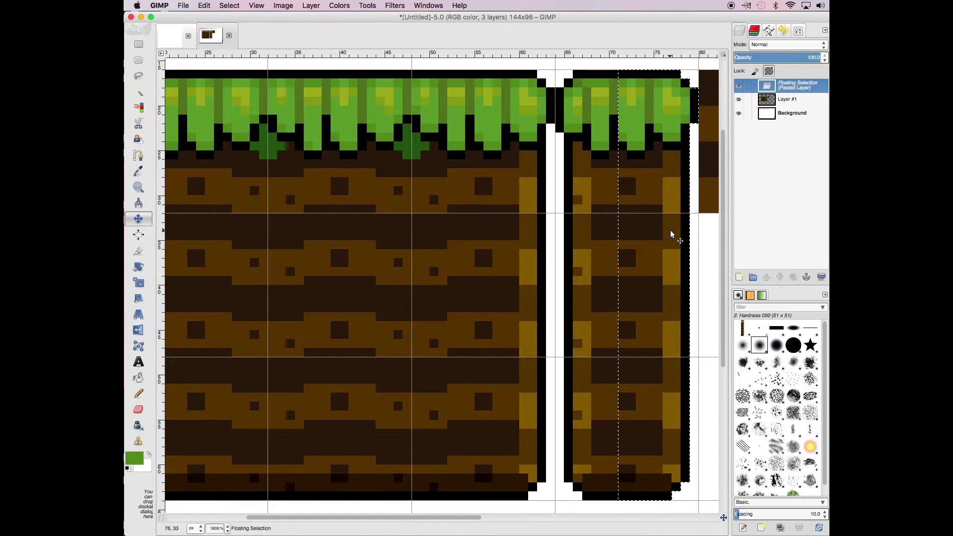
key(ctrl+h)
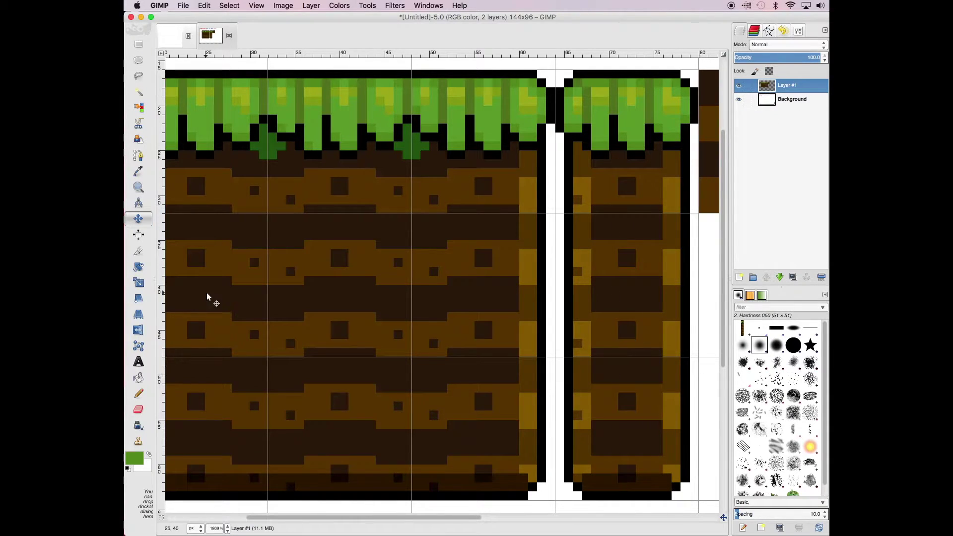
key(o)
click(541, 279)
Step: Set the foreground to dark brown and switch to the Pencil
click(134, 458)
click(592, 187)
key(shift+b)
key(n)
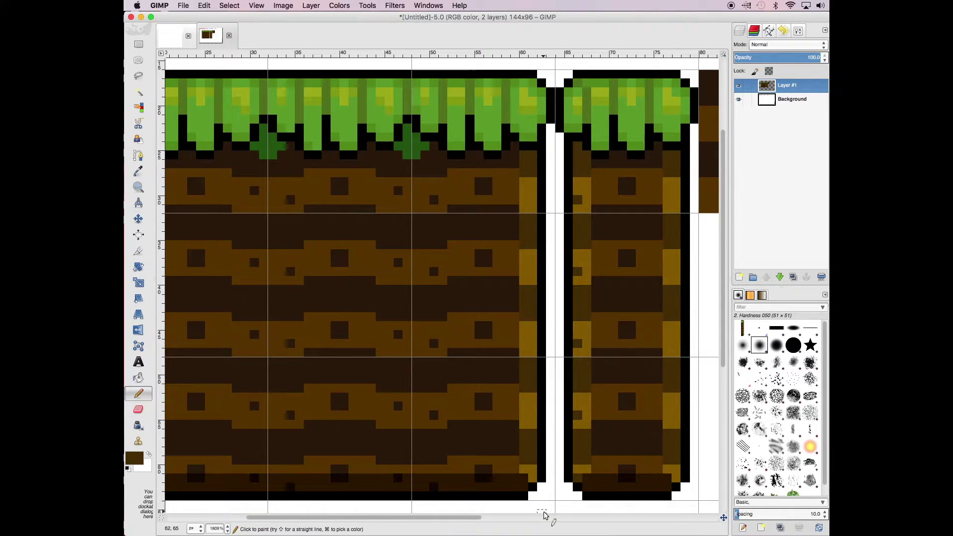
scroll(267, 441, left, 5)
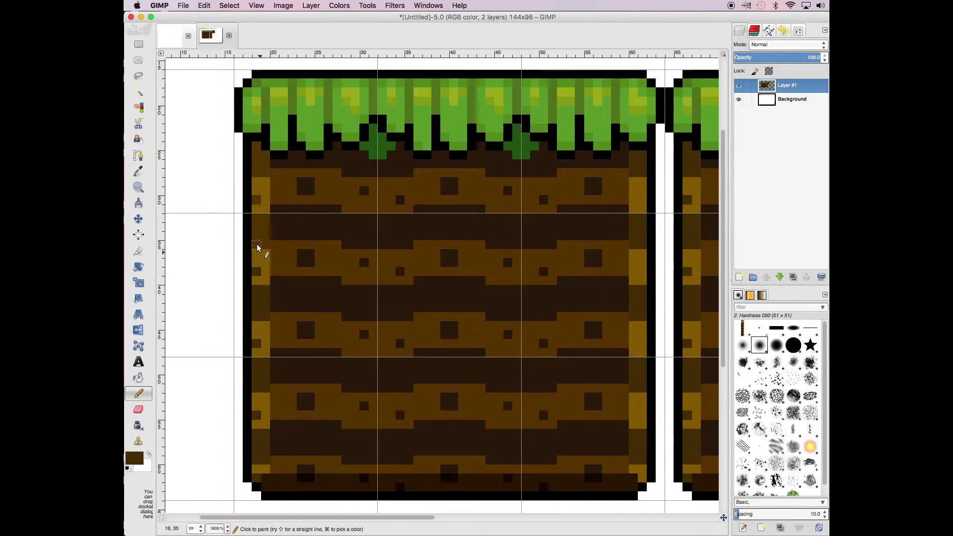
scroll(348, 199, right, 3)
scroll(496, 224, down, 5)
Step: Copy the grass strip and anchor it below the dirt tiles
key(r)
scroll(496, 243, up, 5)
scroll(422, 248, right, 2)
key(ctrl+c)
key(ctrl+v)
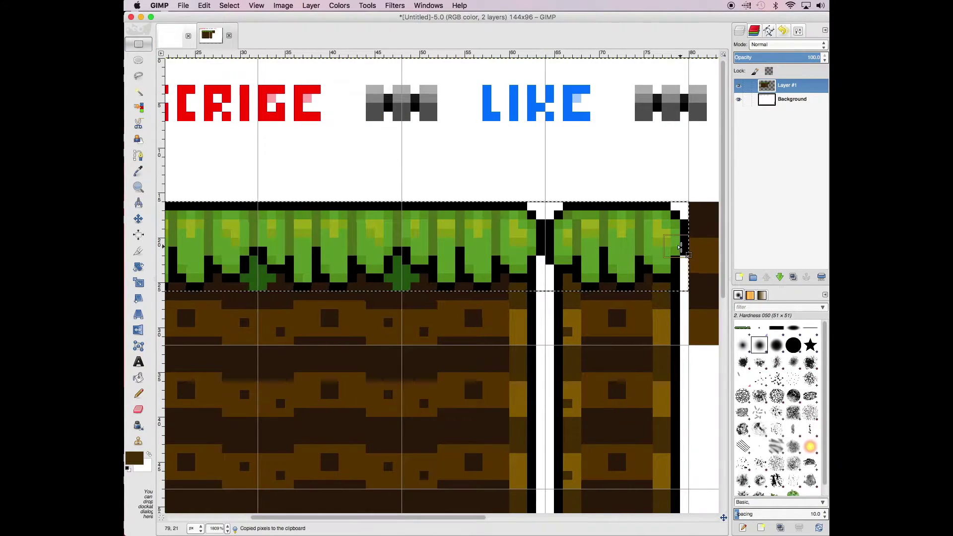
key(m)
drag(338, 252, 338, 462)
key(ctrl+h)
Step: Select the area for the new short dirt row beneath the tiles
key(n)
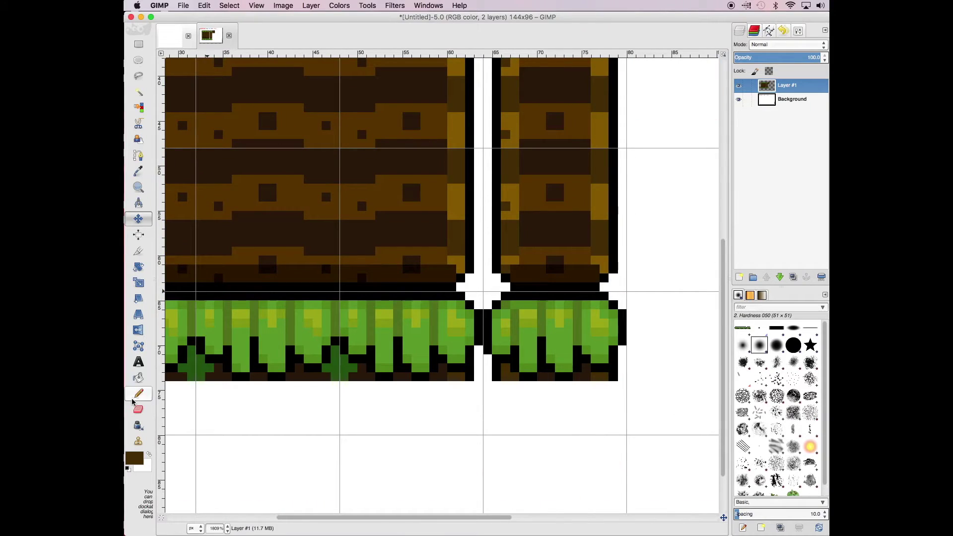
scroll(516, 393, up, 5)
scroll(517, 394, left, 1)
key(r)
drag(638, 403, 166, 361)
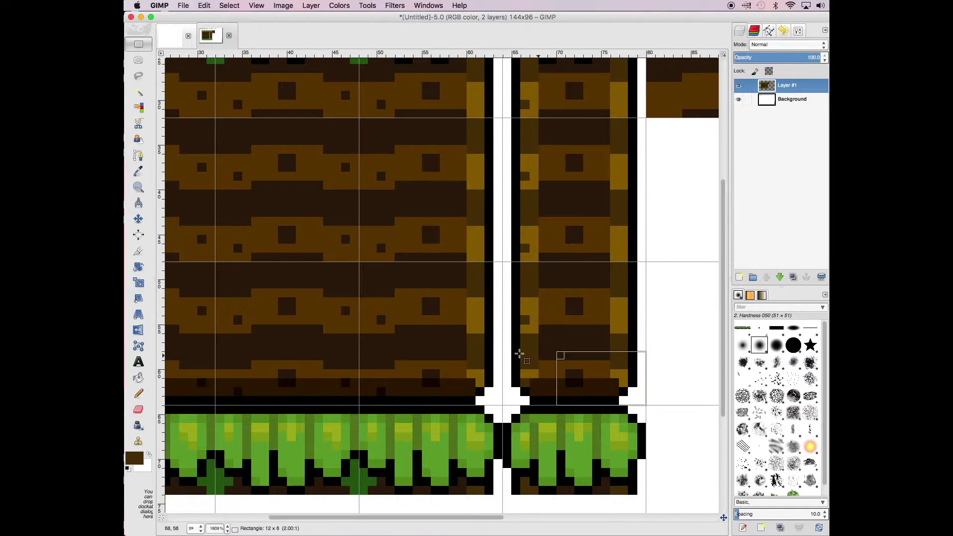
scroll(217, 159, down, 3)
key(minus)
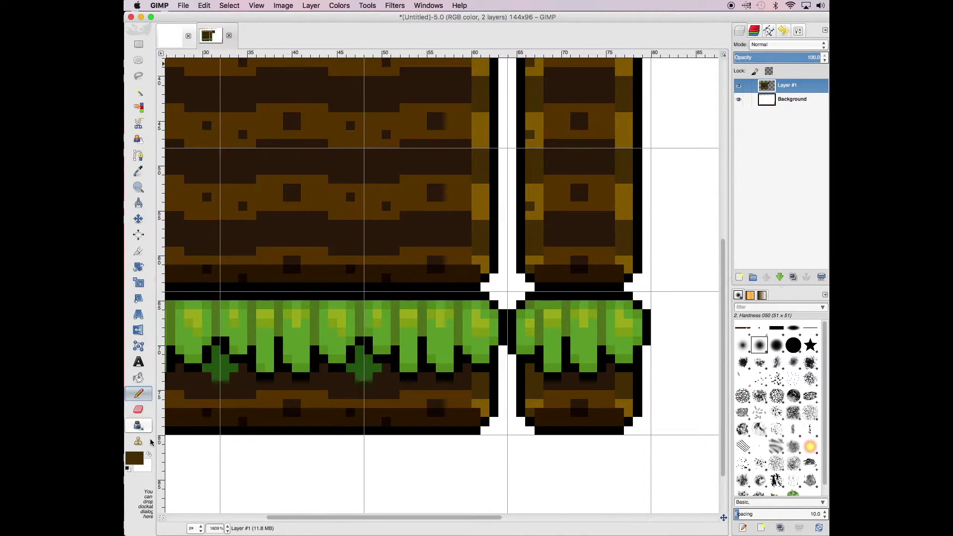
Step: Zoom out to the dirt and grass tiles and copy a patch of plain dirt
key(z)
key(minus)
drag(325, 215, 505, 357)
drag(279, 188, 379, 288)
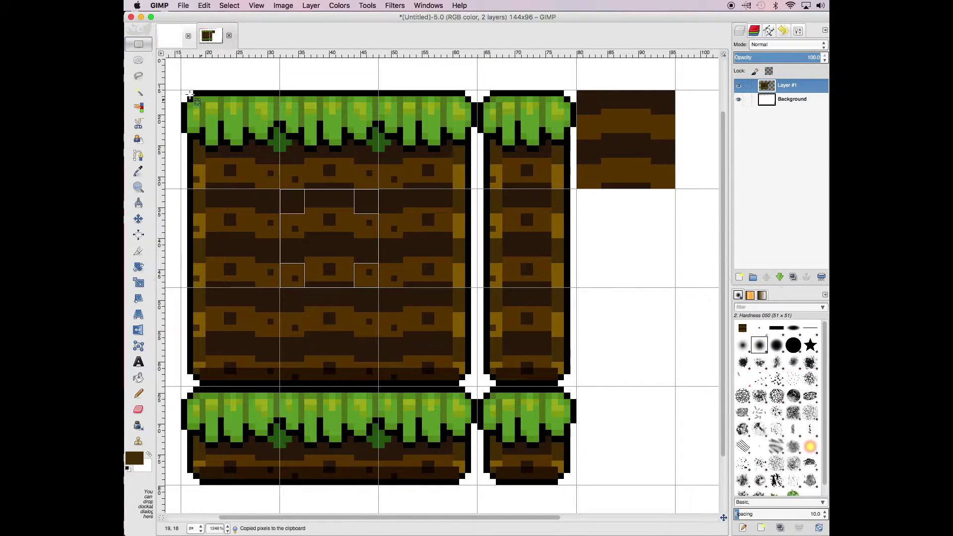
key(ctrl+c)
key(ctrl+v)
Step: Paste the dirt patch beside the grassless block and anchor it to form a square
drag(440, 282, 625, 139)
key(ctrl+h)
key(ctrl+v)
drag(429, 267, 714, 223)
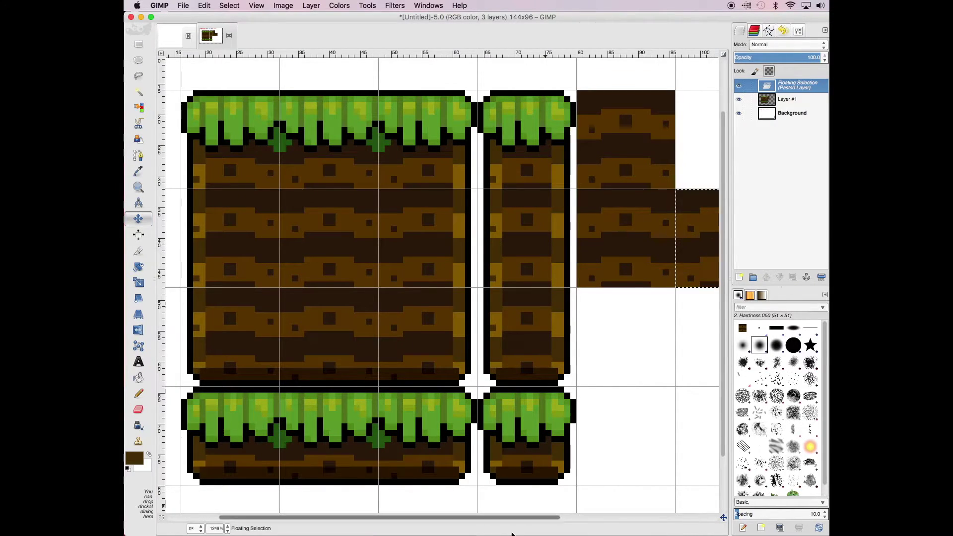
scroll(574, 376, right, 3)
key(ctrl+h)
scroll(574, 377, up, 2)
Step: Touch up an ochre pixel on the dirt block, then pick the near-black outline colour
click(143, 174)
click(569, 253)
key(n)
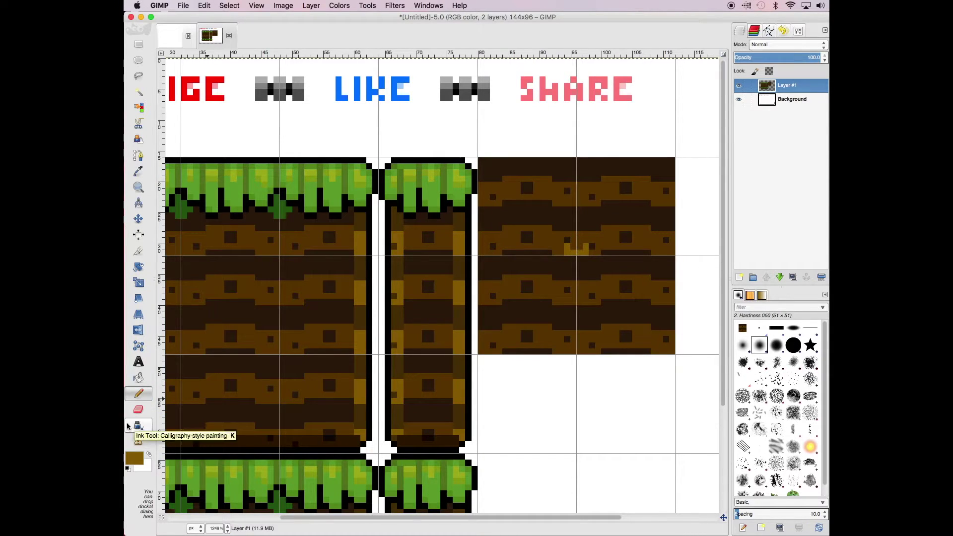
key(o)
click(471, 286)
key(n)
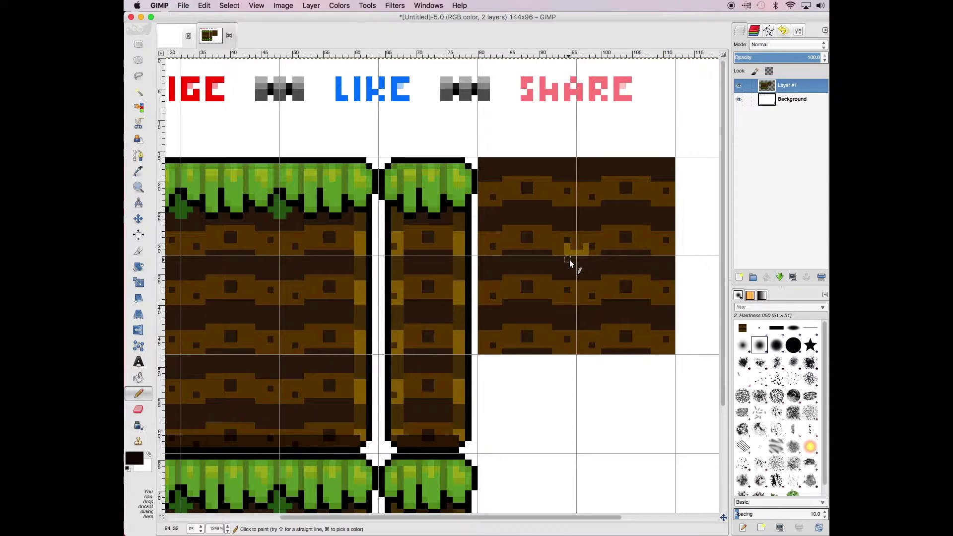
Step: Anchor a grass piece from the narrow column onto the dirt block and pick dark brown
key(r)
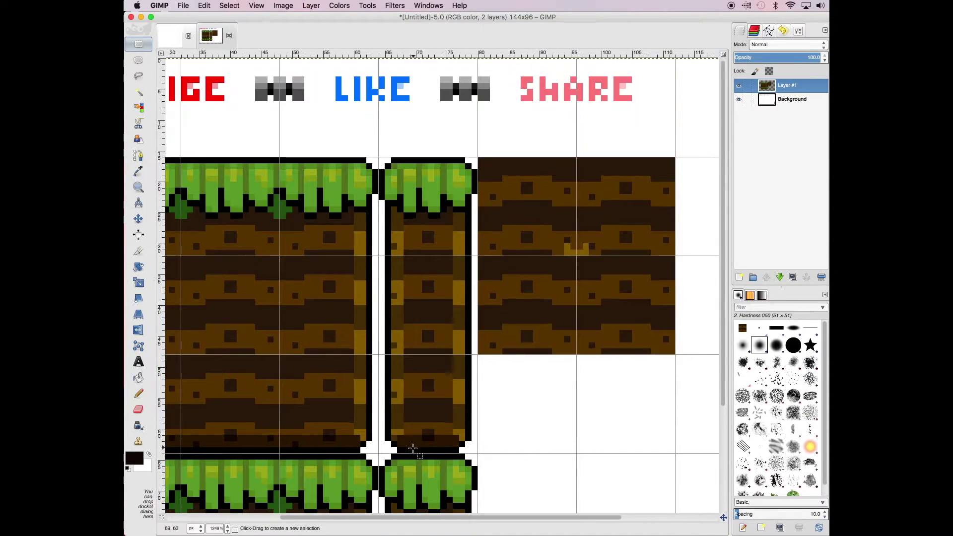
drag(430, 158, 478, 218)
key(ctrl+c)
key(ctrl+v)
drag(452, 189, 601, 288)
key(ctrl+h)
click(139, 171)
click(579, 344)
Step: Place a grass clump from the column into the dirt block's lower half
key(r)
drag(403, 170, 446, 230)
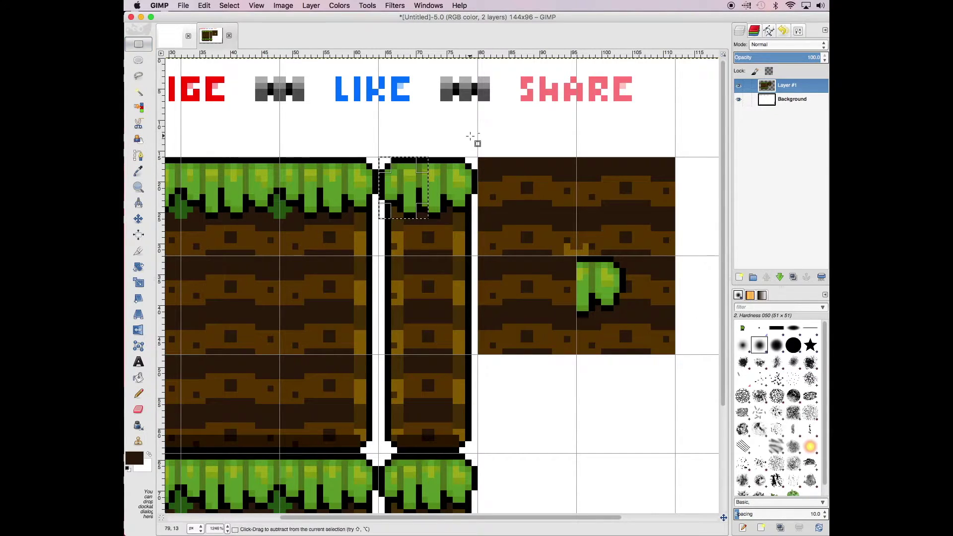
key(ctrl+c)
key(ctrl+v)
key(m)
drag(424, 198, 548, 290)
key(ctrl+h)
Step: Darken the stray yellow pixels on the dirt block with the Pencil
key(o)
key(n)
click(581, 243)
super+click(569, 223)
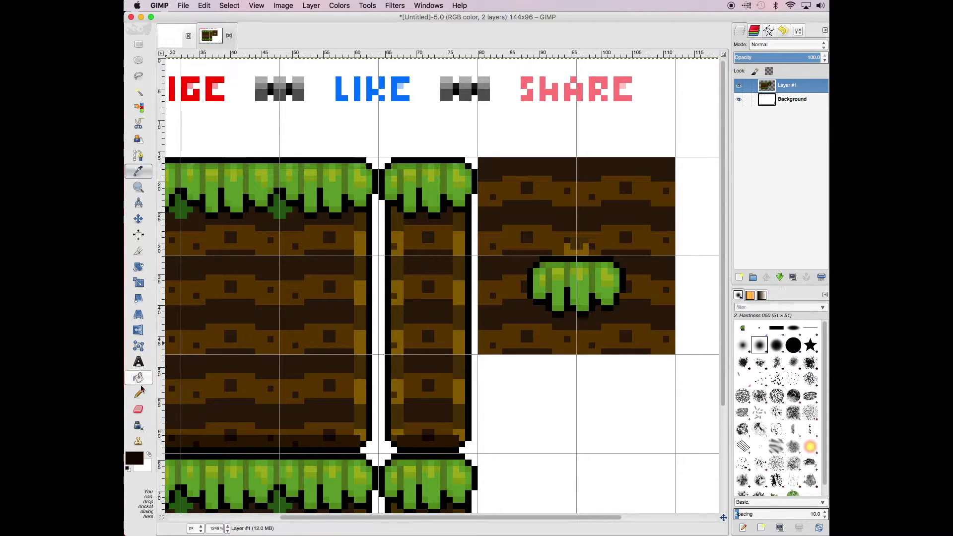
Step: Copy the dirt tile and anchor a duplicate beside it
key(r)
scroll(579, 203, right, 3)
drag(398, 157, 496, 256)
key(ctrl+c)
drag(596, 158, 694, 256)
key(ctrl+v)
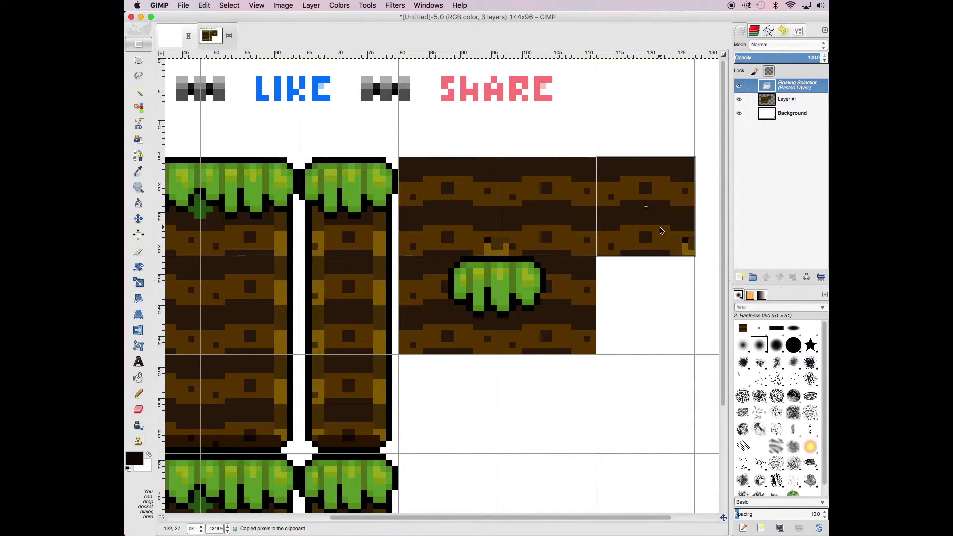
drag(645, 206, 665, 312)
key(ctrl+h)
Step: Try placing a copy of the narrow column right of the grass-clump block, then undo it
key(ctrl+c)
key(ctrl+v)
key(m)
drag(366, 375, 676, 275)
key(ctrl+h)
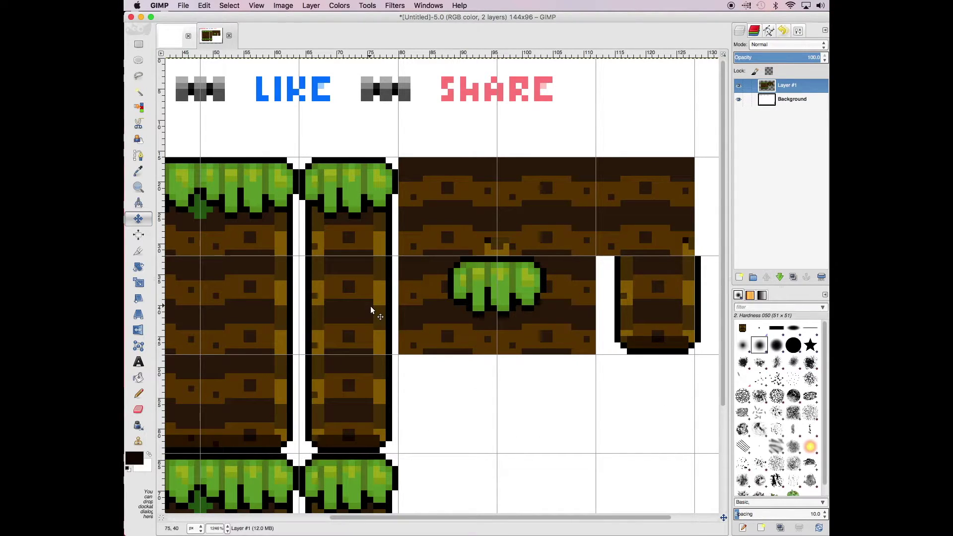
key(ctrl+z)
key(ctrl+z)
click(139, 393)
key(ctrl+h)
Step: Delete the extra dirt tile to trim the block to two cells wide, then show the Layers list
ctrl+click(449, 243)
key(r)
drag(707, 272, 600, 149)
key(Delete)
key(ctrl+shift+a)
click(458, 408)
click(754, 30)
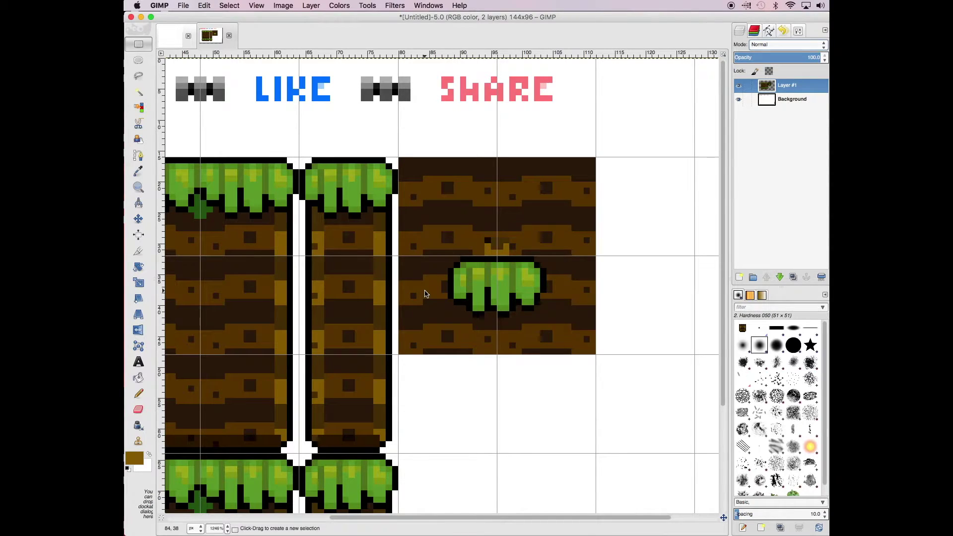
Step: Copy a dirt tile and anchor it to the right of the grass-clump block
key(r)
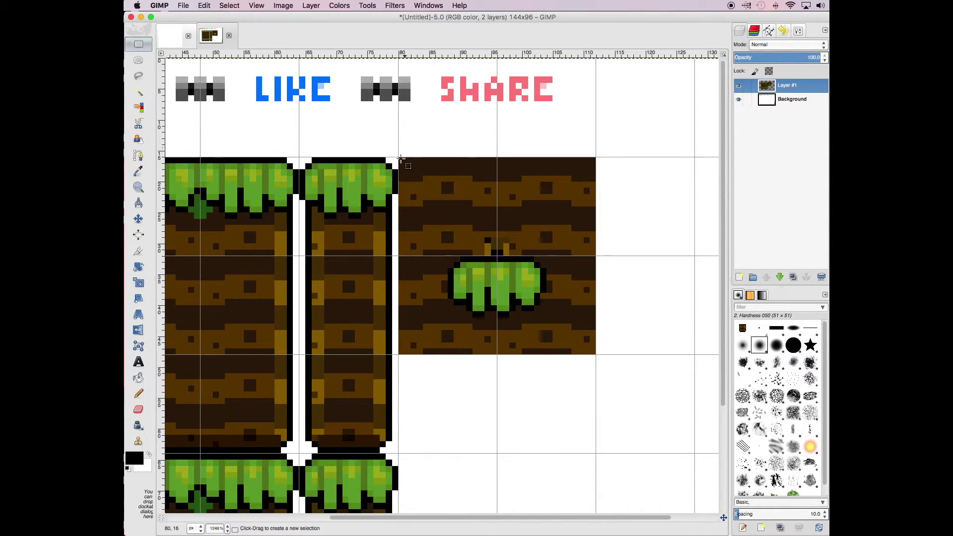
key(ctrl+c)
key(ctrl+v)
scroll(446, 298, right, 1)
drag(295, 355, 380, 453)
click(138, 219)
drag(338, 402, 635, 303)
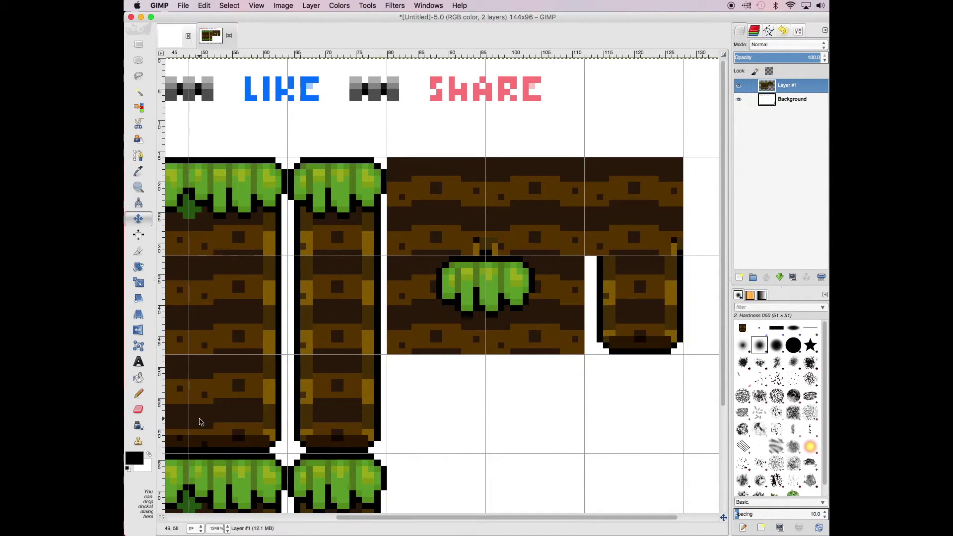
key(ctrl+h)
Step: Pick brown from the dirt, then cut away the top-right dirt tile
click(138, 172)
click(664, 255)
key(n)
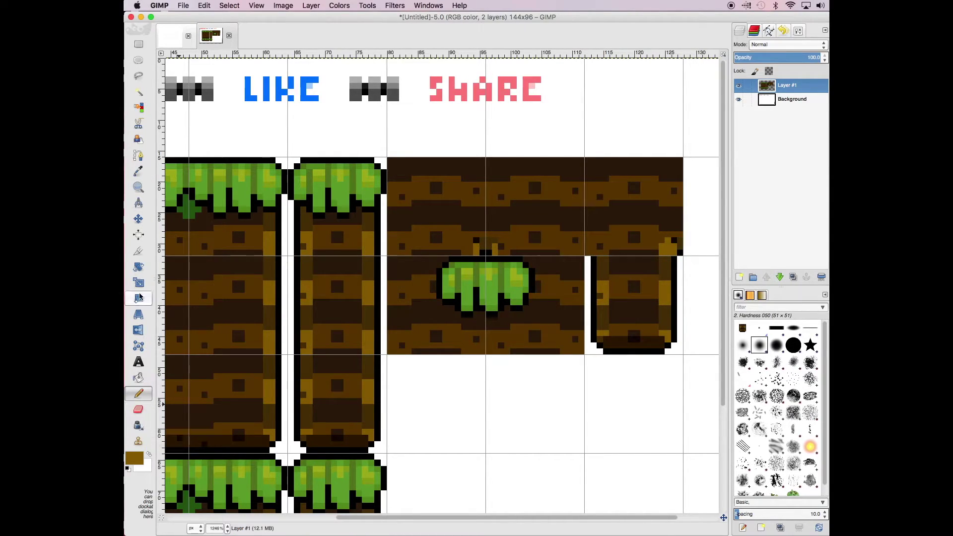
key(r)
drag(585, 158, 683, 256)
key(ctrl+x)
Step: Copy another dirt tile, dismiss an accidentally opened menu and undo the paste
key(m)
key(r)
drag(387, 157, 485, 255)
key(ctrl+c)
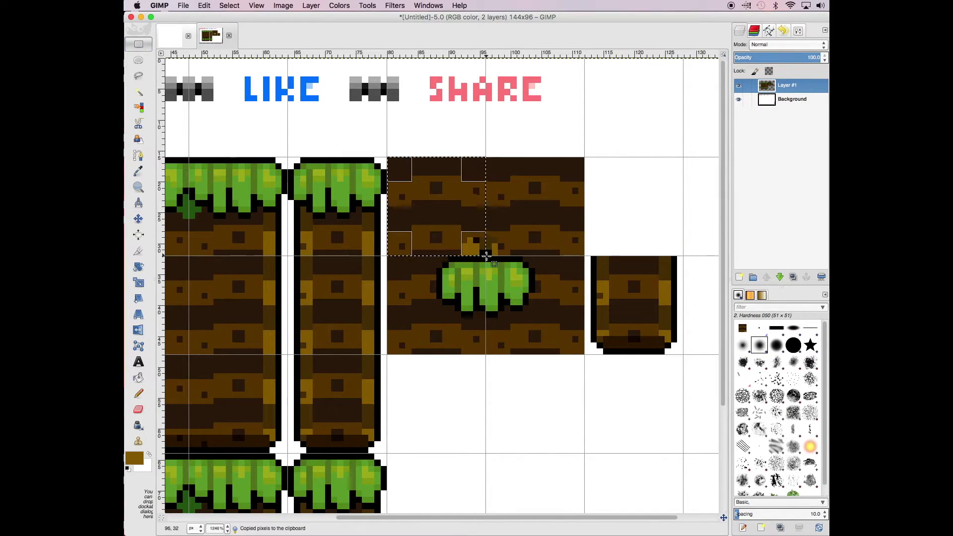
key(ctrl+v)
click(339, 6)
click(311, 6)
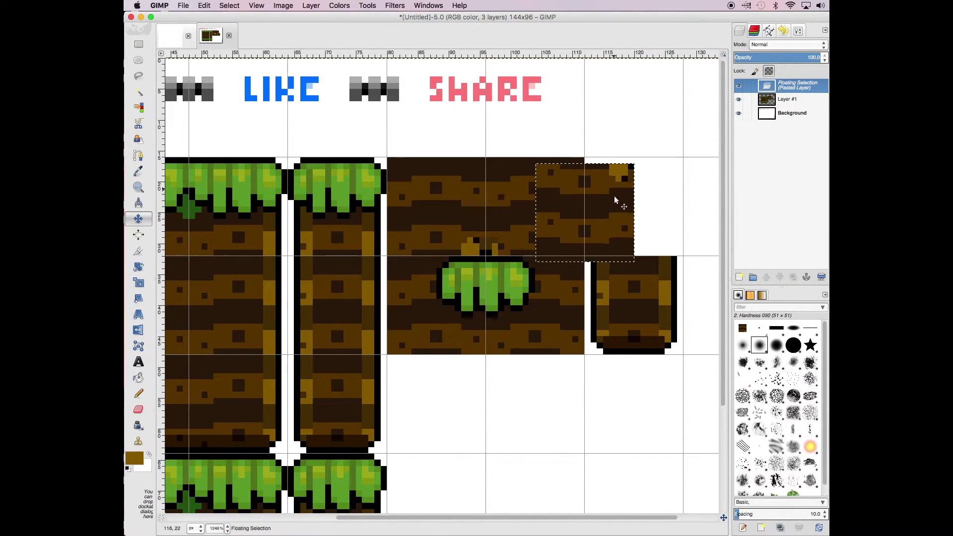
key(ctrl+z)
Step: Clear the small dirt tile on the right so it becomes blank white
key(r)
drag(585, 256, 690, 379)
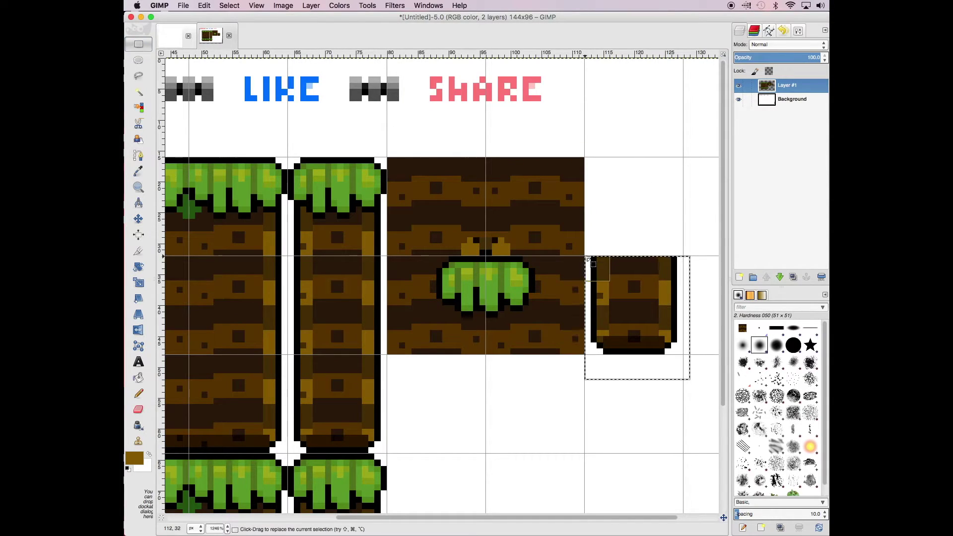
key(Delete)
key(n)
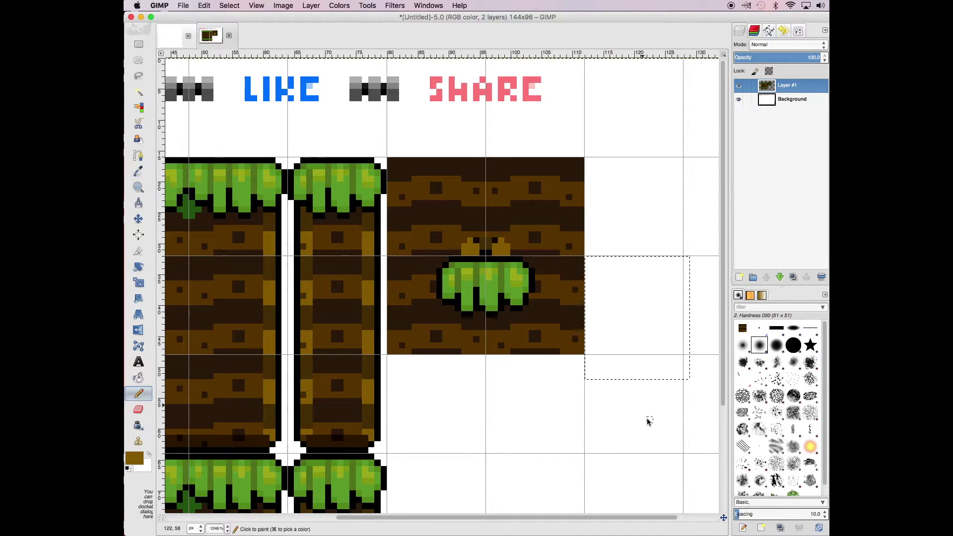
key(r)
drag(467, 517, 507, 524)
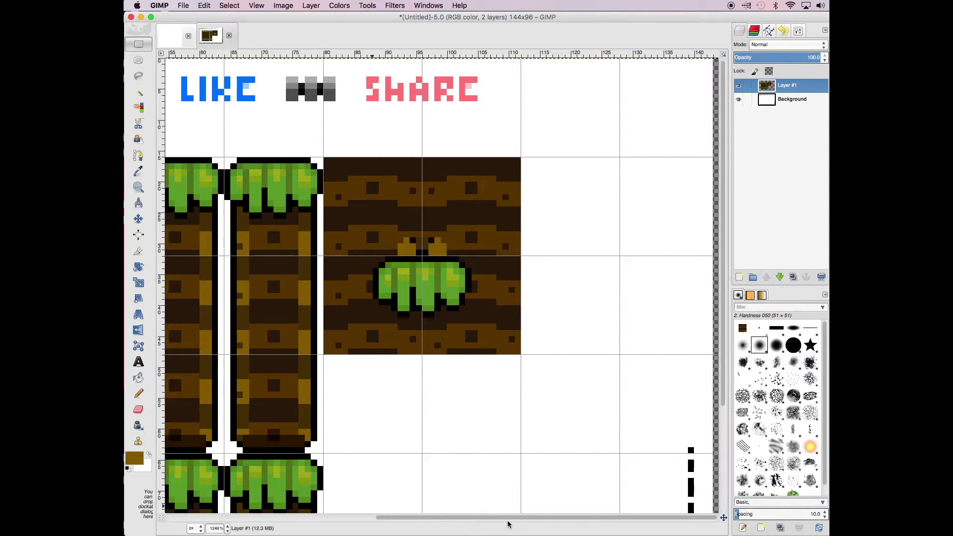
Step: Create a new empty transparent layer
scroll(446, 298, left, 10)
key(m)
scroll(545, 273, right, 10)
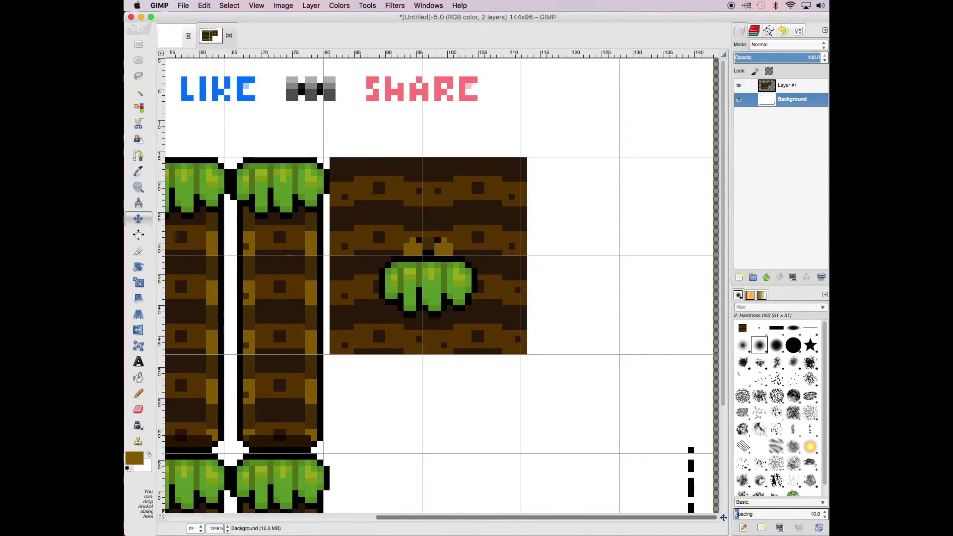
scroll(638, 273, down, 5)
scroll(638, 273, left, 15)
scroll(638, 272, up, 5)
click(738, 277)
click(389, 158)
Step: Pencil the first black crack pixels in the blank cell below the grass-clump block
scroll(556, 493, right, 10)
scroll(595, 462, down, 5)
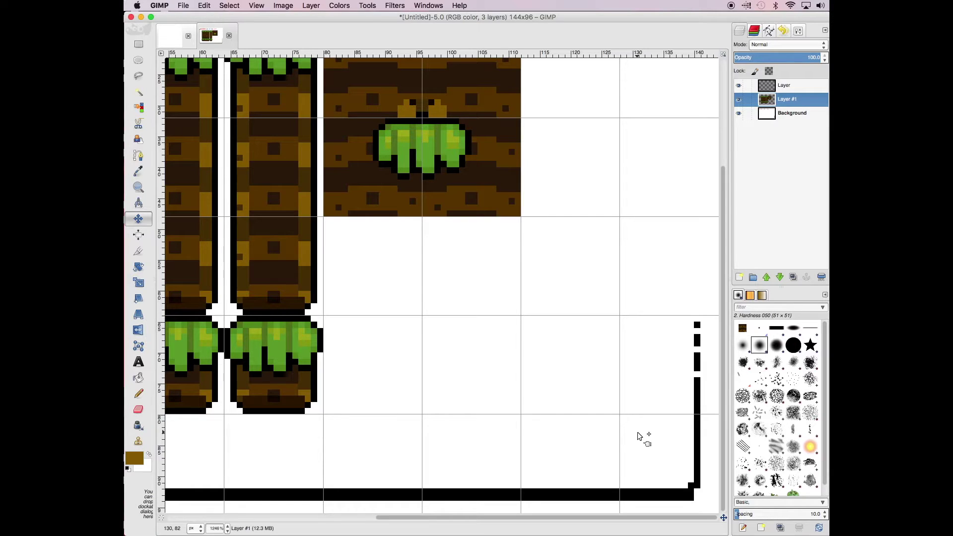
key(n)
drag(517, 392, 505, 393)
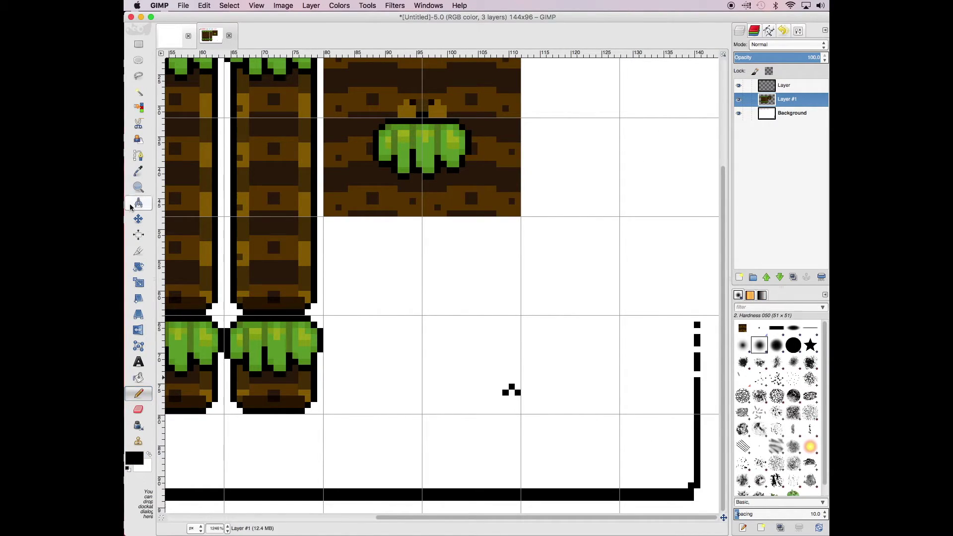
scroll(494, 238, up, 5)
drag(656, 370, 656, 320)
mouse_move(583, 418)
mouse_down()
mouse_move(533, 441)
mouse_move(538, 388)
mouse_up()
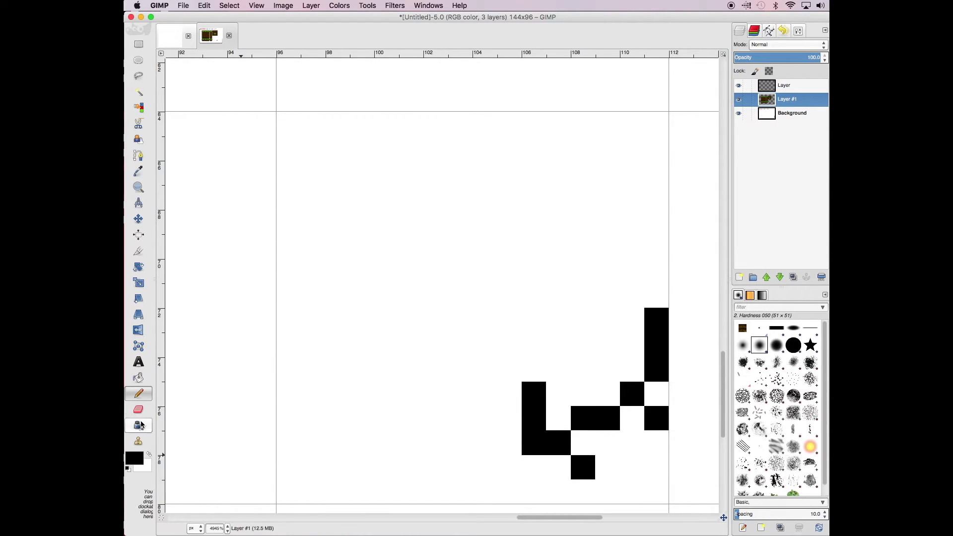
Step: Redraw the bottom crack bar and a diagonal crack run in black
key(ctrl+z)
key(ctrl+z)
key(ctrl+z)
drag(566, 443, 488, 488)
click(412, 491)
drag(387, 466, 509, 418)
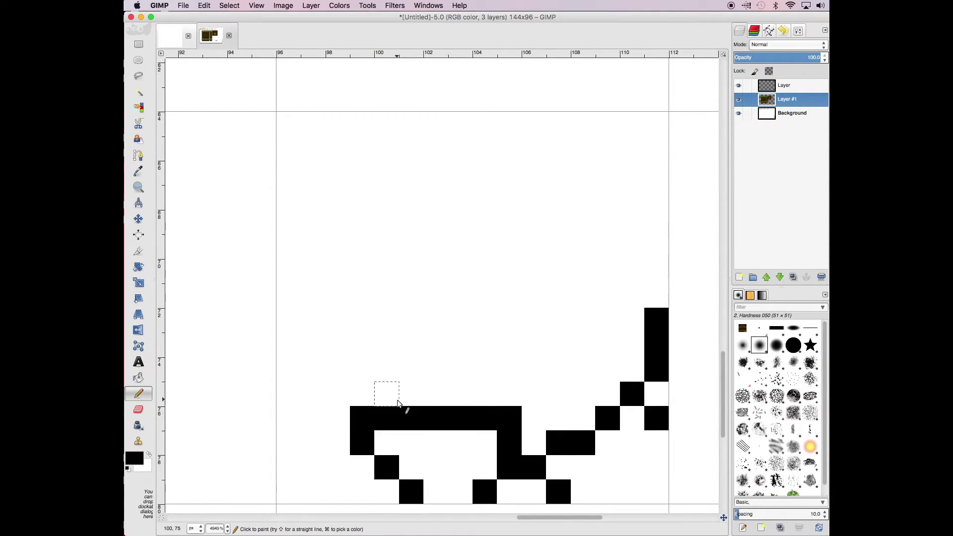
click(338, 441)
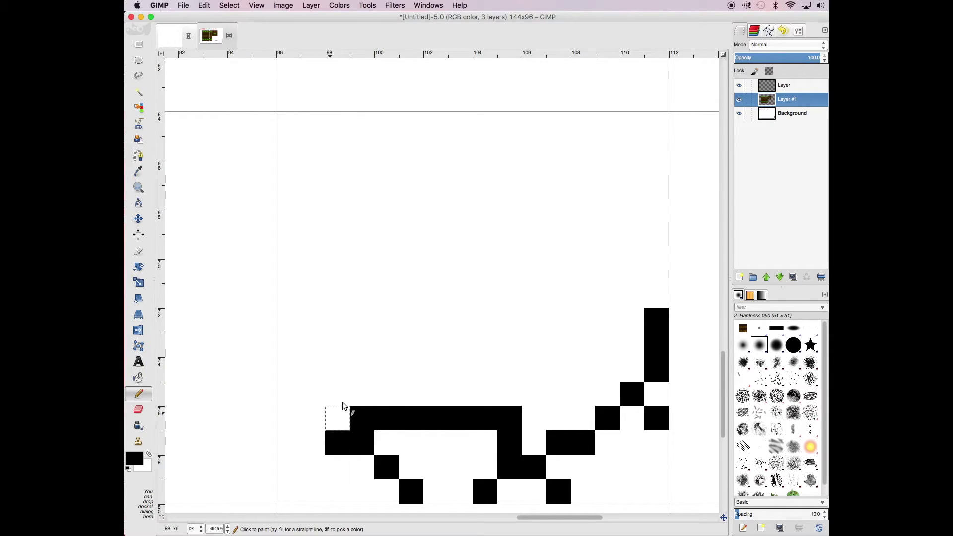
drag(313, 467, 314, 496)
Step: Add more diagonal cracks and top-left crack pixels to finish the pattern
drag(532, 293, 484, 397)
mouse_move(633, 251)
mouse_down()
mouse_move(635, 218)
mouse_move(558, 124)
mouse_up()
mouse_move(412, 221)
mouse_down()
mouse_move(387, 245)
mouse_move(362, 394)
mouse_up()
click(288, 148)
click(314, 126)
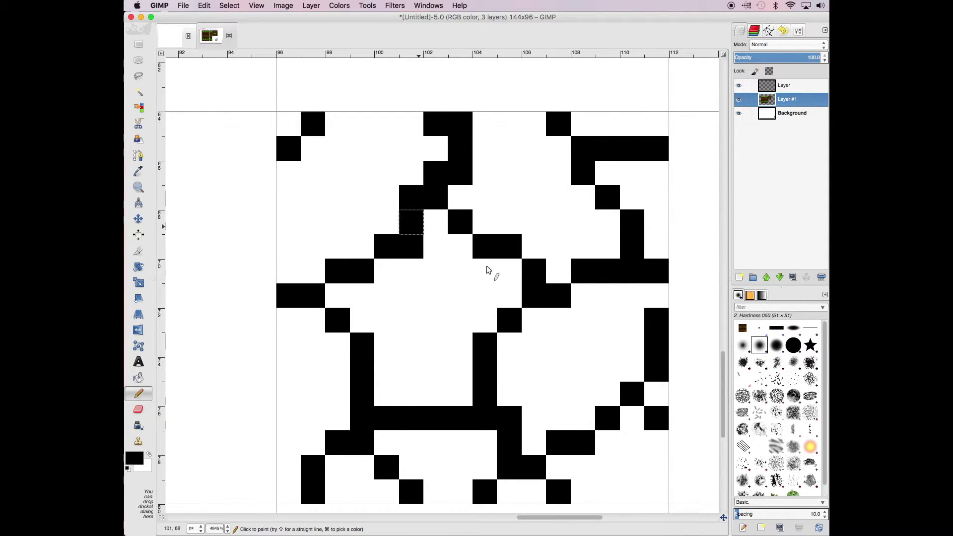
Step: Copy the crack pattern and anchor a copy one tile to the right
key(r)
drag(276, 112, 668, 504)
key(ctrl+c)
key(ctrl+v)
key(m)
mouse_move(416, 283)
mouse_down()
mouse_move(559, 283)
mouse_move(560, 139)
mouse_move(416, 139)
mouse_move(416, 283)
mouse_up()
key(r)
click(181, 127)
Step: Paste another copy of the pattern beside the original to complete the two-by-two block
click(204, 6)
key(Escape)
drag(381, 222, 525, 366)
key(ctrl+c)
key(ctrl+v)
key(m)
mouse_move(483, 298)
mouse_down()
mouse_move(626, 298)
mouse_move(626, 154)
mouse_up()
key(ctrl+h)
key(super+Tab)
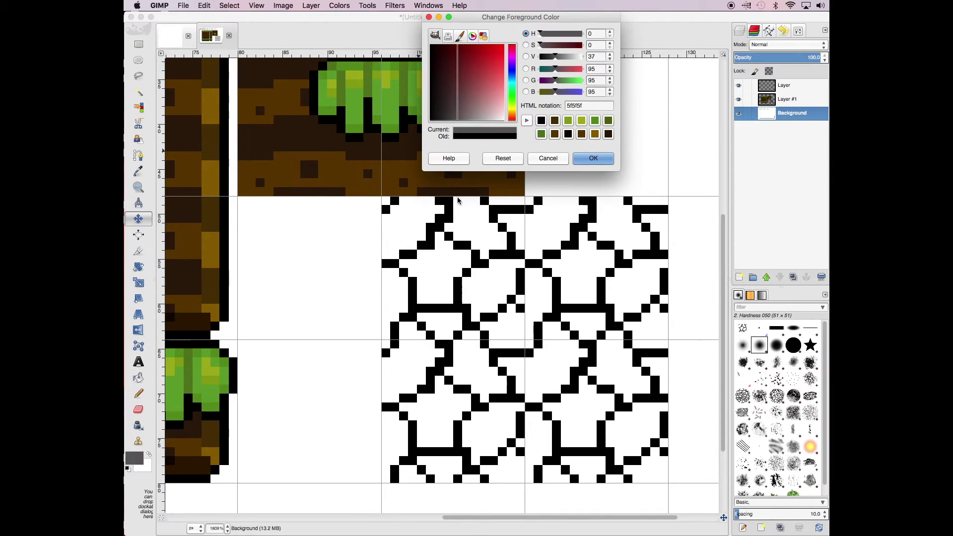
Step: Choose dark, mid and lighter greys and paint them as a swatch column beside the block
click(587, 158)
click(460, 118)
drag(512, 109, 511, 79)
click(453, 106)
click(593, 157)
click(296, 272)
click(134, 458)
click(567, 120)
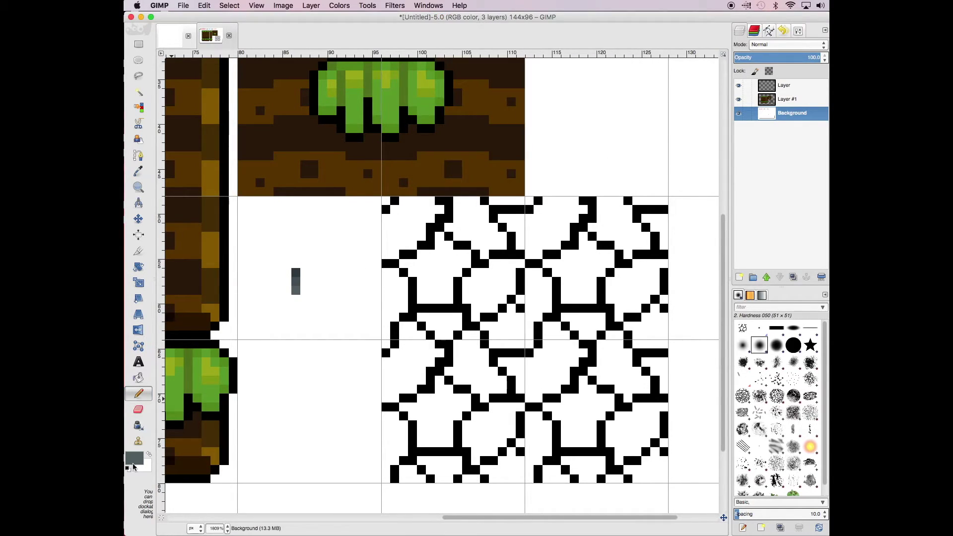
click(591, 158)
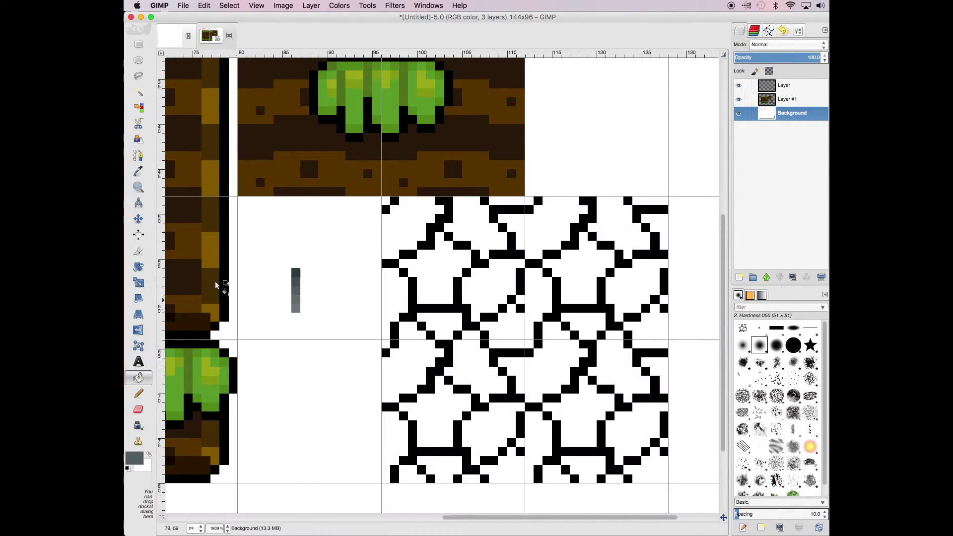
Step: Try grey fills on the stones, undo them and return to the tile layer
click(436, 286)
key(ctrl+z)
key(Page_Up)
key(Page_Up)
click(419, 342)
key(ctrl+z)
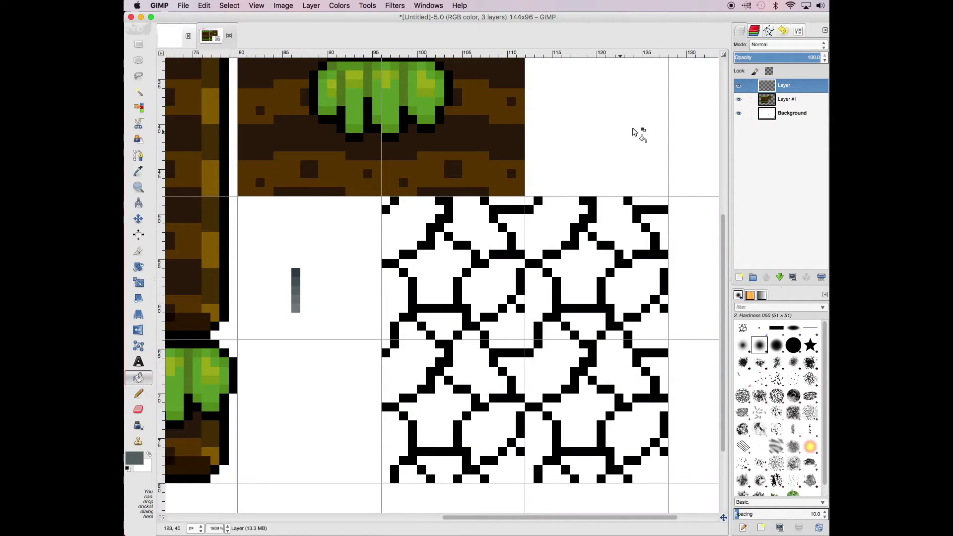
key(Page_Down)
mouse_move(494, 291)
mouse_down()
mouse_move(574, 293)
mouse_move(426, 436)
mouse_move(638, 432)
mouse_up()
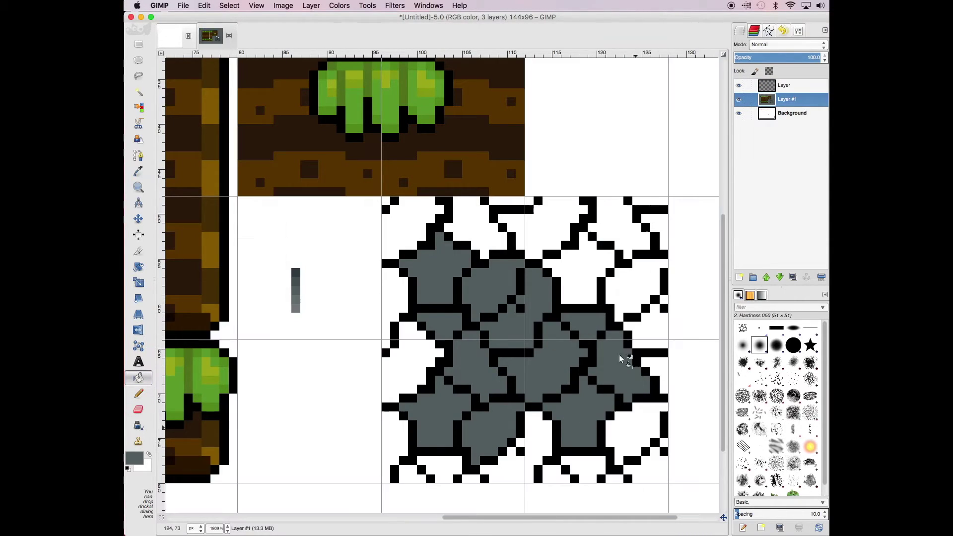
key(ctrl+z)
Step: Pencil grey along the block's top, bottom and left edge rows
key(n)
drag(491, 200, 573, 201)
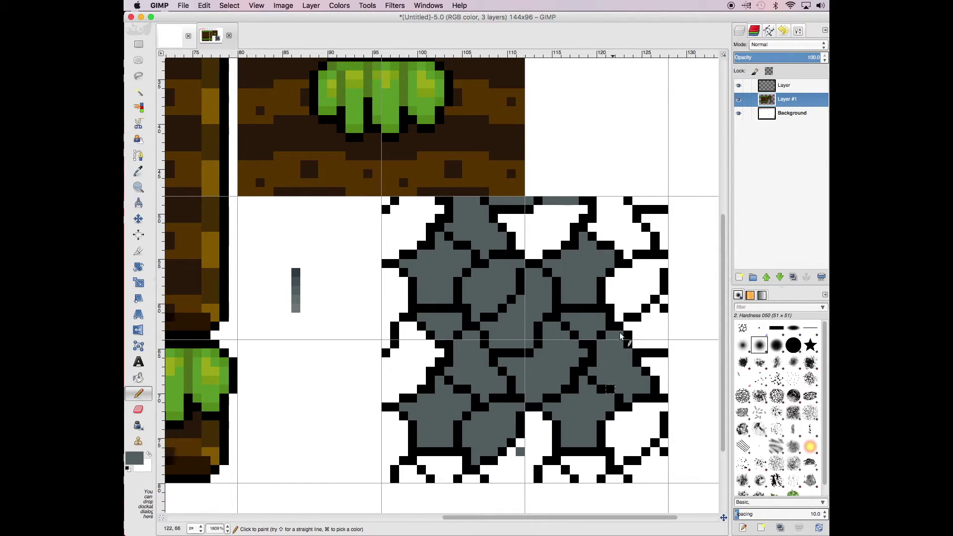
key(super+Tab)
mouse_move(597, 201)
mouse_down()
mouse_move(623, 200)
mouse_move(665, 297)
mouse_move(634, 478)
mouse_move(477, 479)
mouse_move(387, 422)
mouse_move(389, 279)
mouse_up()
click(610, 479)
drag(402, 204, 441, 201)
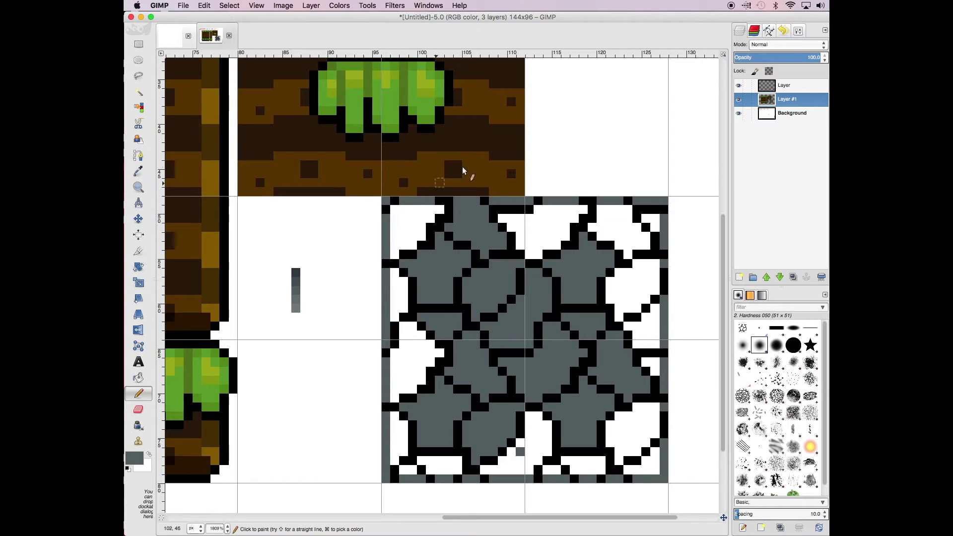
Step: Bucket-fill the white stones and remaining white patches with grey
key(shift+b)
click(412, 234)
click(422, 461)
click(621, 228)
click(546, 446)
click(596, 462)
click(653, 225)
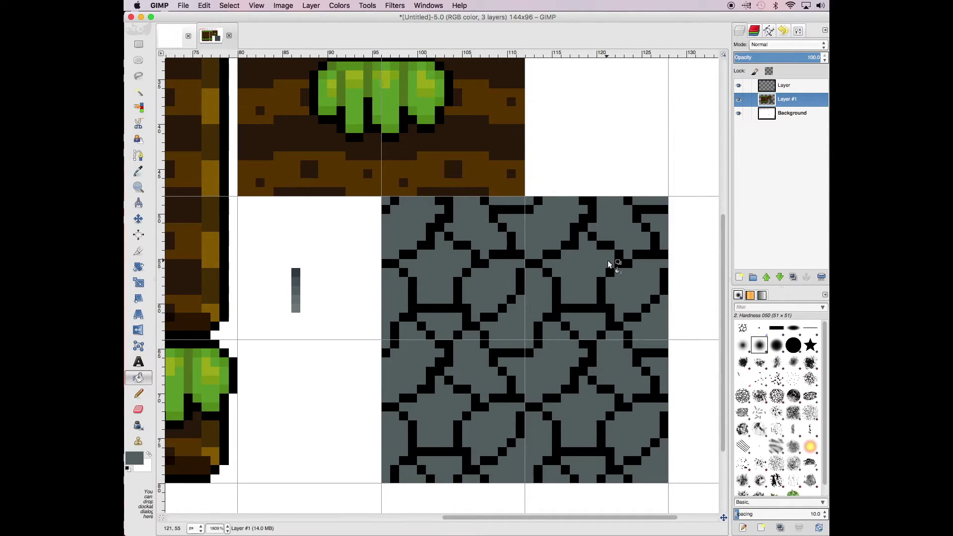
key(super+Tab)
key(super+Tab)
Step: Pick a lighter grey from the swatch column and bucket-fill nine stones with it
ctrl+click(296, 278)
click(492, 293)
click(550, 268)
click(619, 288)
click(620, 368)
click(397, 427)
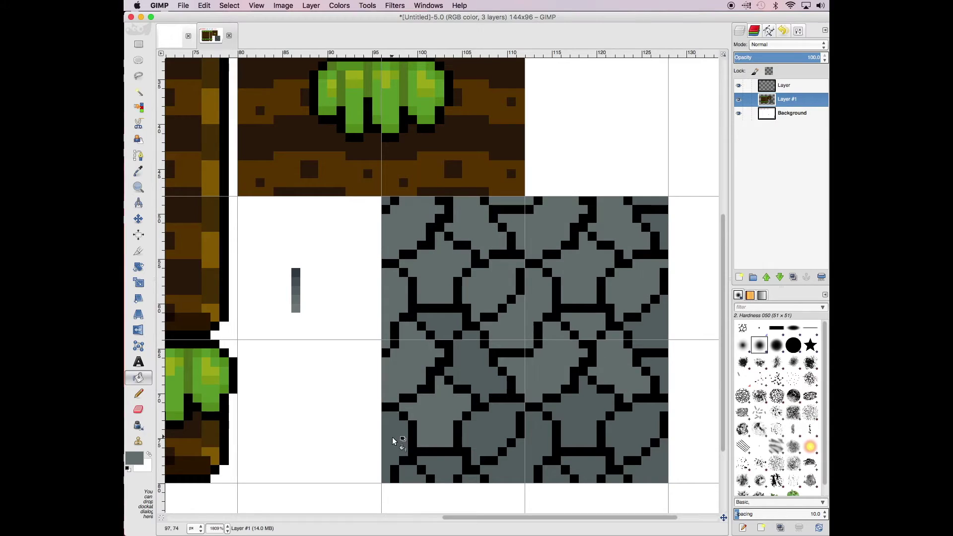
click(496, 446)
click(575, 412)
click(635, 432)
click(655, 228)
click(138, 394)
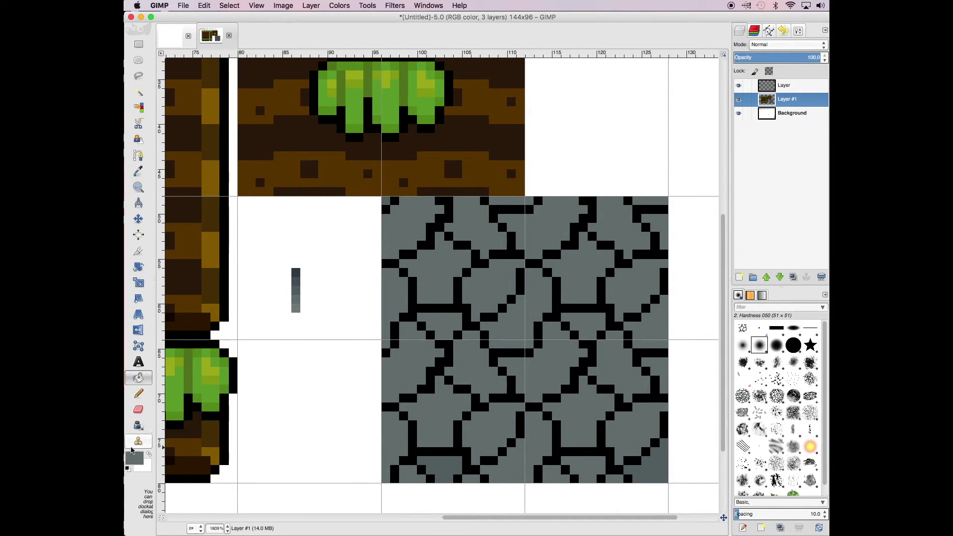
Step: Paint darker grey shading strokes on the upper-left stones, undoing each attempt
drag(491, 335, 539, 295)
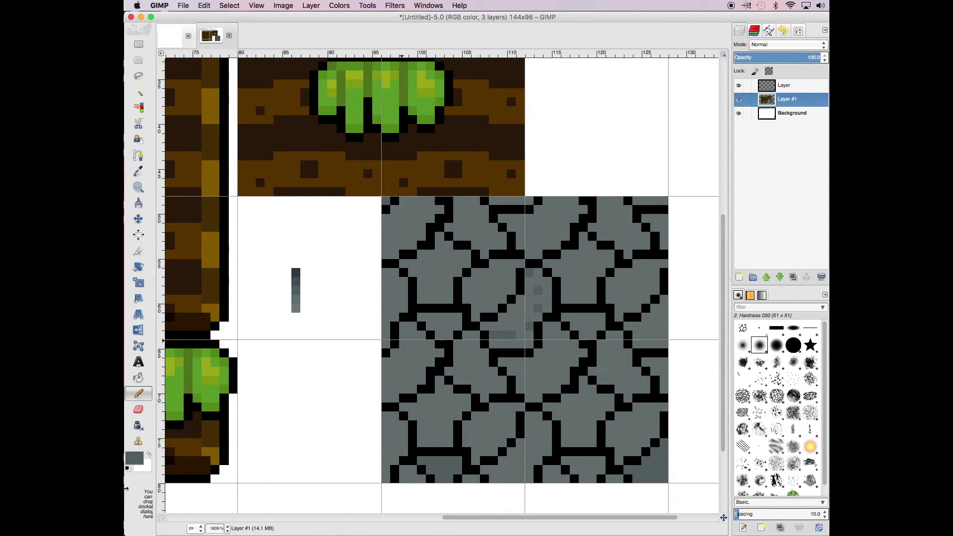
key(ctrl+z)
drag(491, 342, 549, 303)
key(ctrl+z)
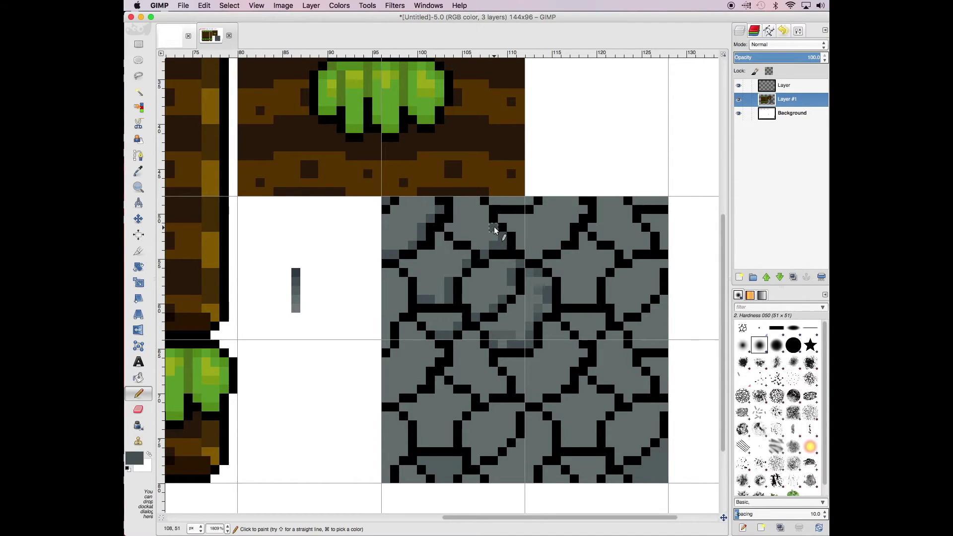
Step: Copy the shaded upper-left 16×16 tile and anchor the copy one tile lower
key(r)
drag(381, 197, 524, 340)
key(ctrl+c)
key(ctrl+v)
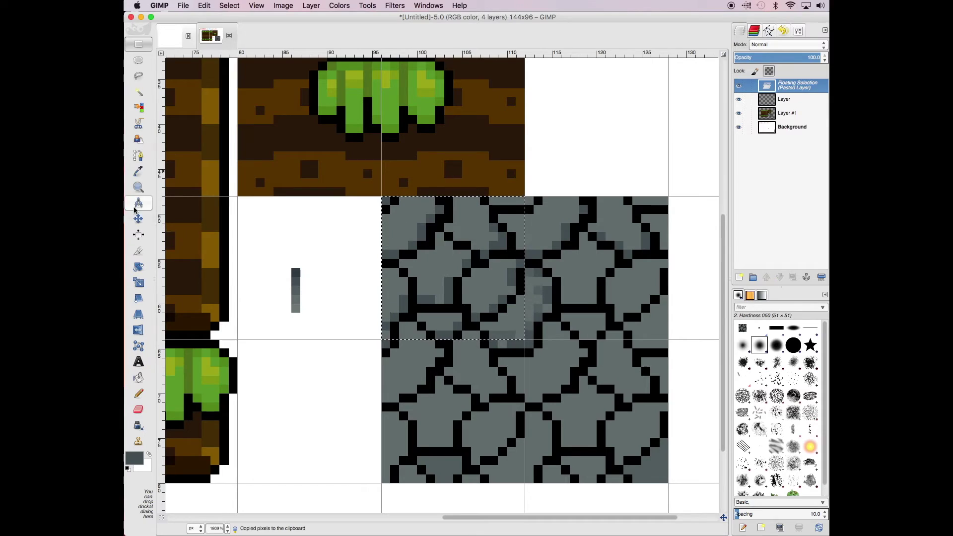
click(138, 218)
drag(469, 274, 469, 417)
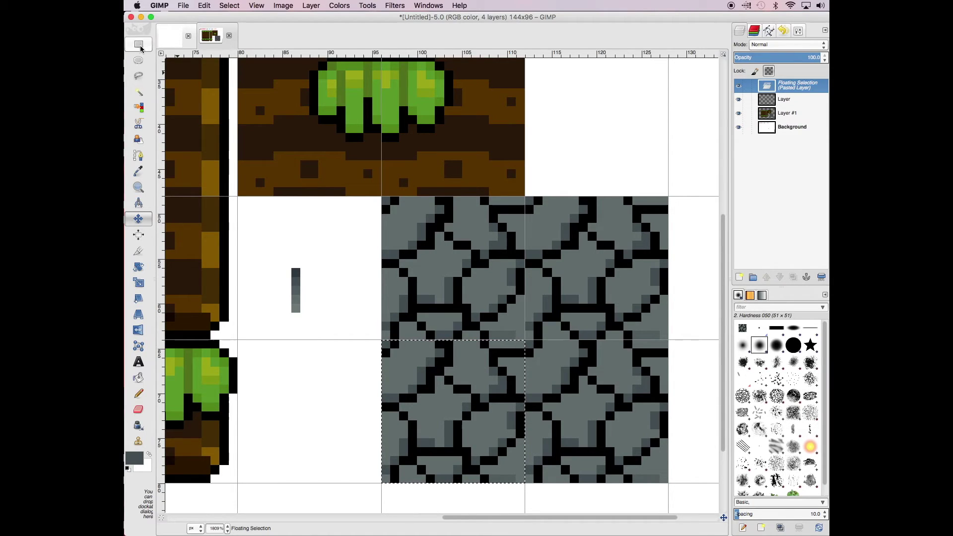
key(ctrl+h)
Step: Pick a lighter grey highlight colour for the Pencil
key(o)
click(792, 113)
key(n)
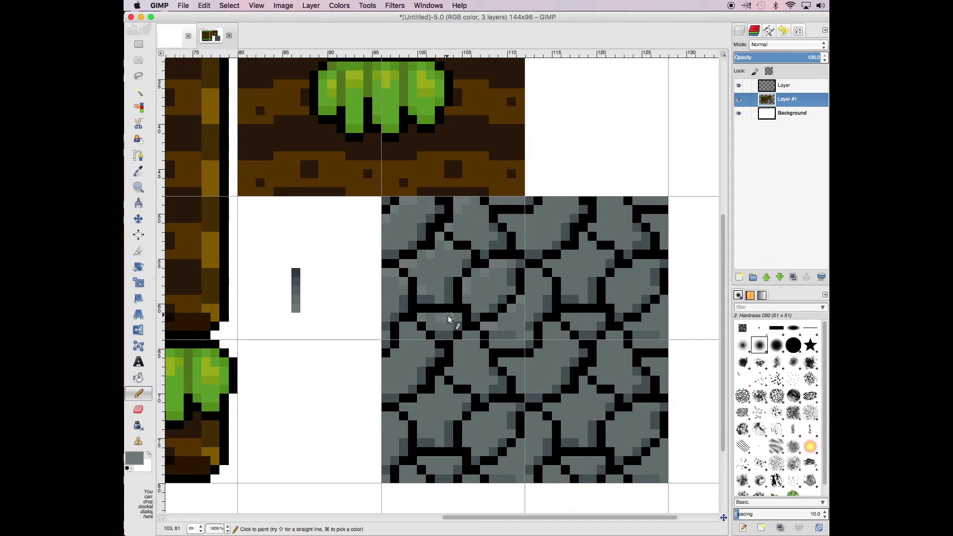
Step: Sample a light grey for highlights, return to the tile layer and select the whole stone block
key(r)
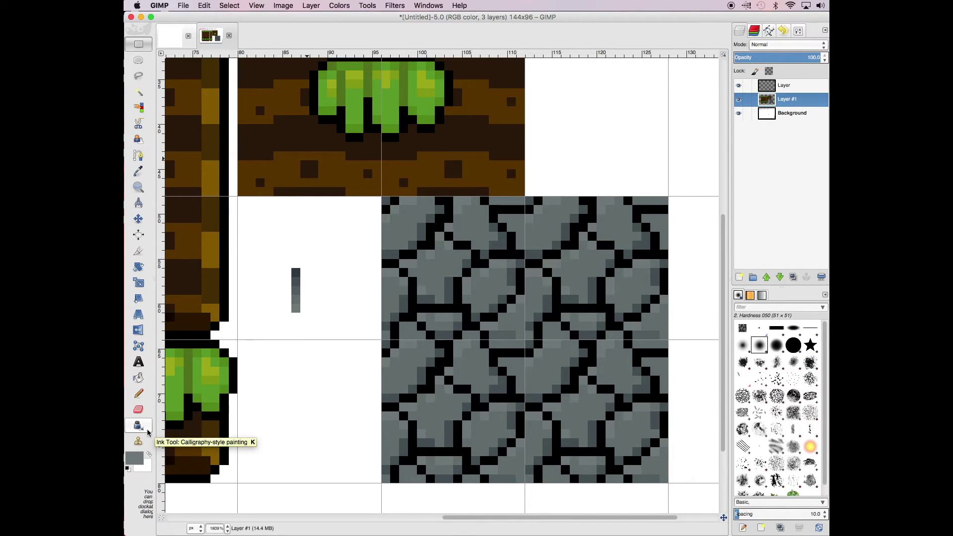
key(o)
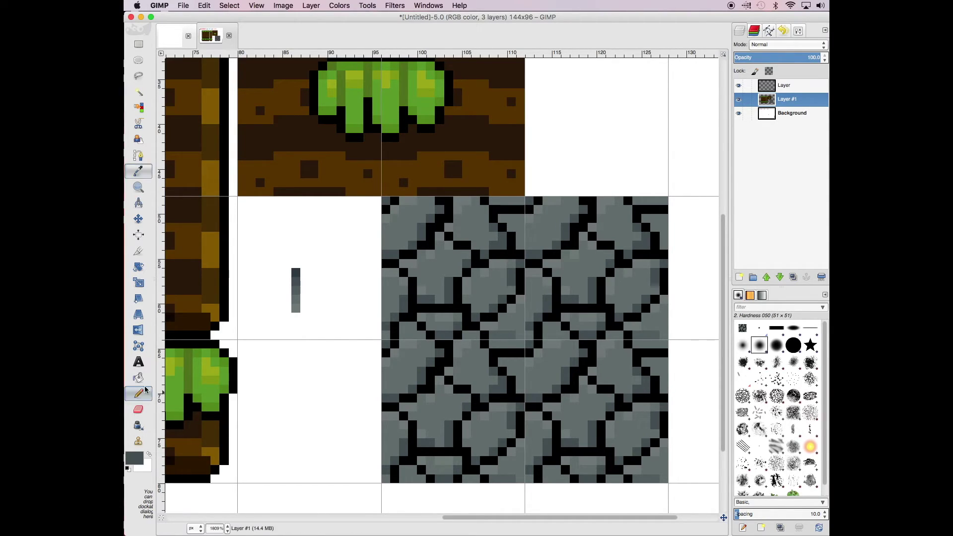
key(Page_Up)
key(n)
key(Page_Down)
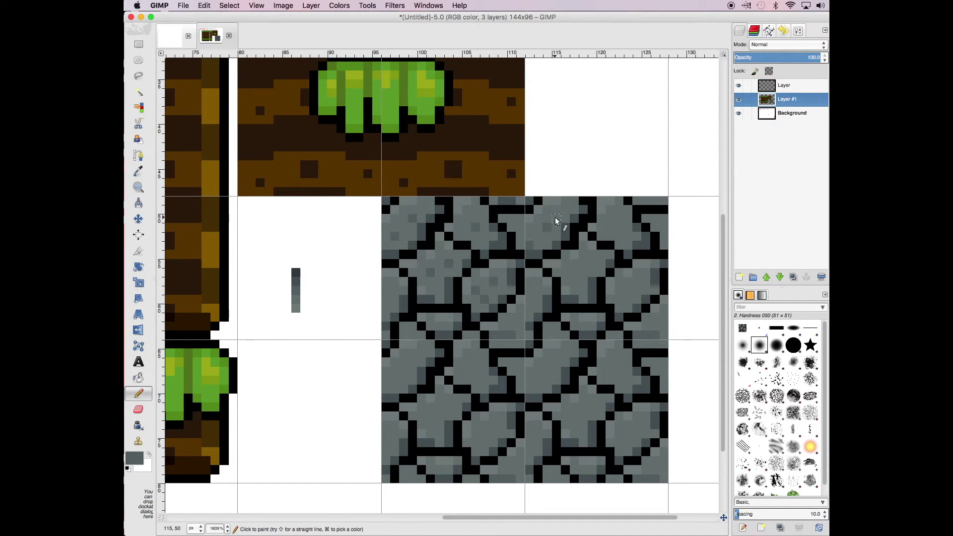
key(r)
drag(381, 197, 525, 340)
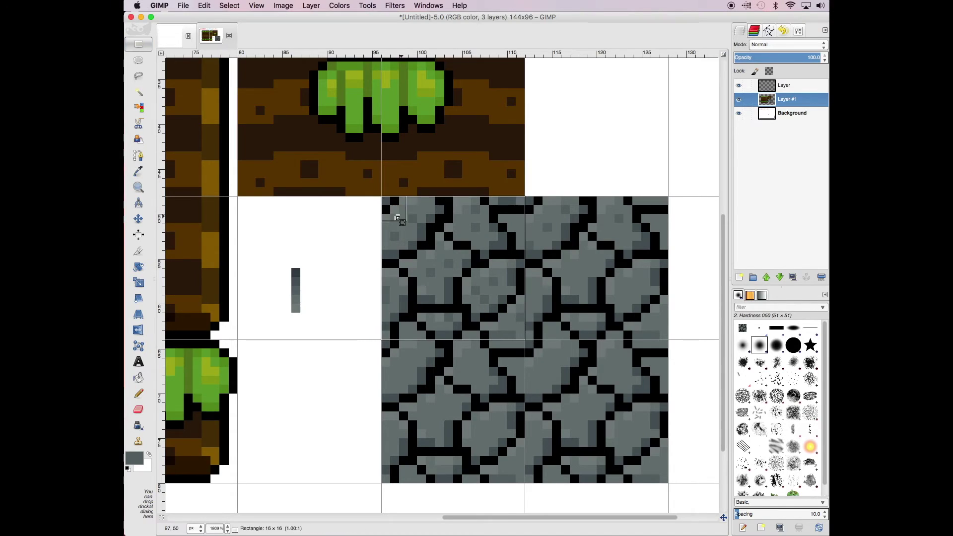
Step: Duplicate the cobblestone block and reposition it directly beneath the dirt square
key(ctrl+c)
key(ctrl+v)
key(m)
drag(434, 266, 430, 407)
key(r)
drag(668, 482, 381, 197)
key(ctrl+x)
key(m)
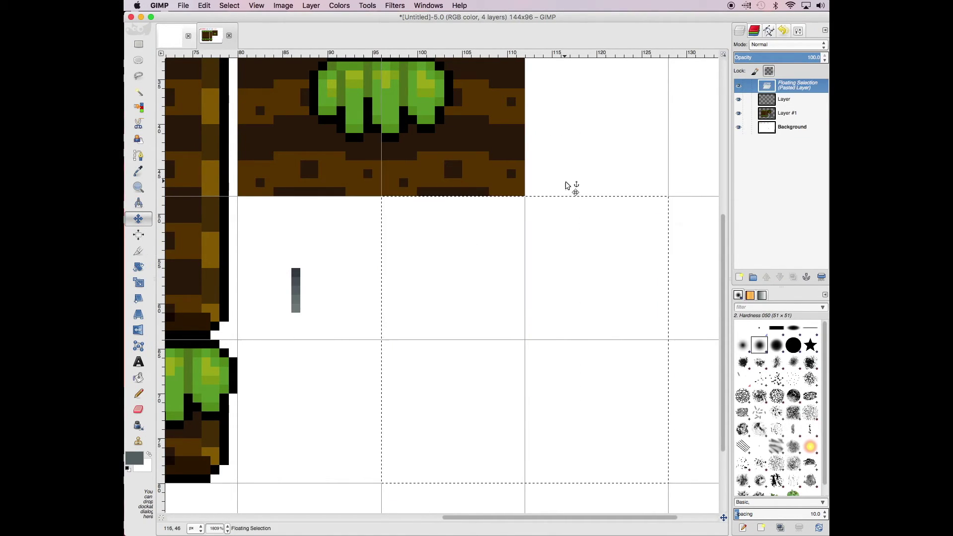
key(ctrl+z)
Step: Select the background layer and shift its contents left
click(792, 113)
key(ctrl+x)
key(ctrl+z)
key(r)
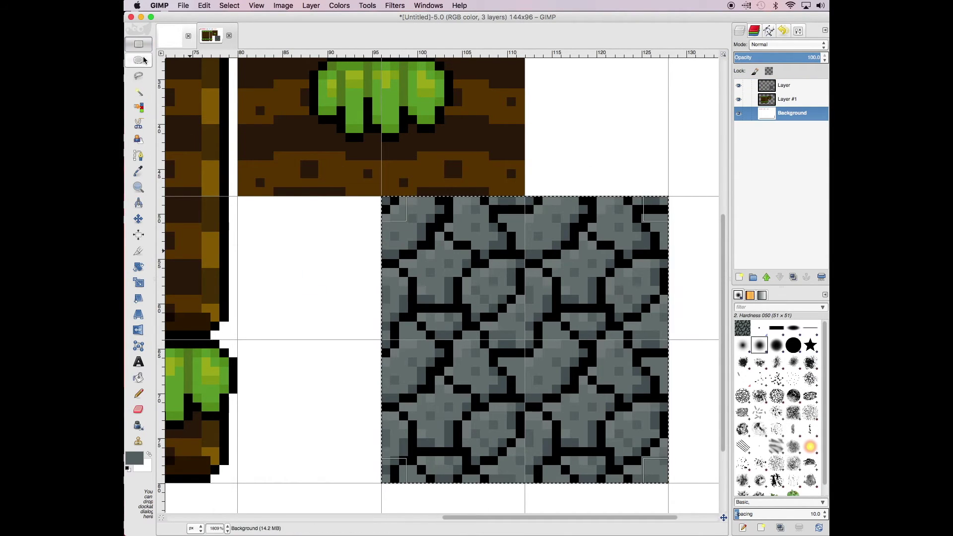
key(m)
drag(547, 255, 400, 255)
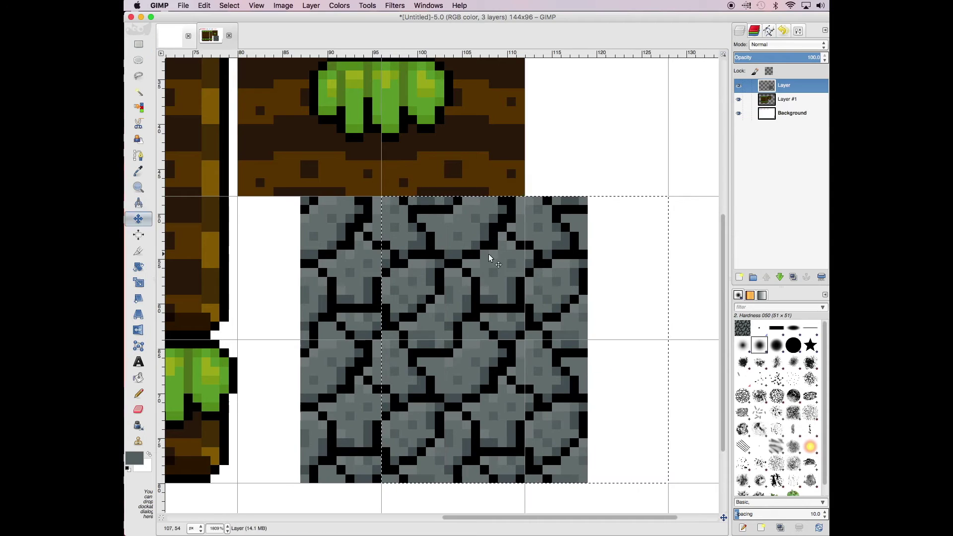
scroll(446, 298, up, 10)
scroll(446, 298, left, 10)
Step: Copy a dirt strip and anchor it beside the grass-clump tile
key(Page_Up)
scroll(346, 112, down, 5)
key(r)
drag(359, 117, 443, 262)
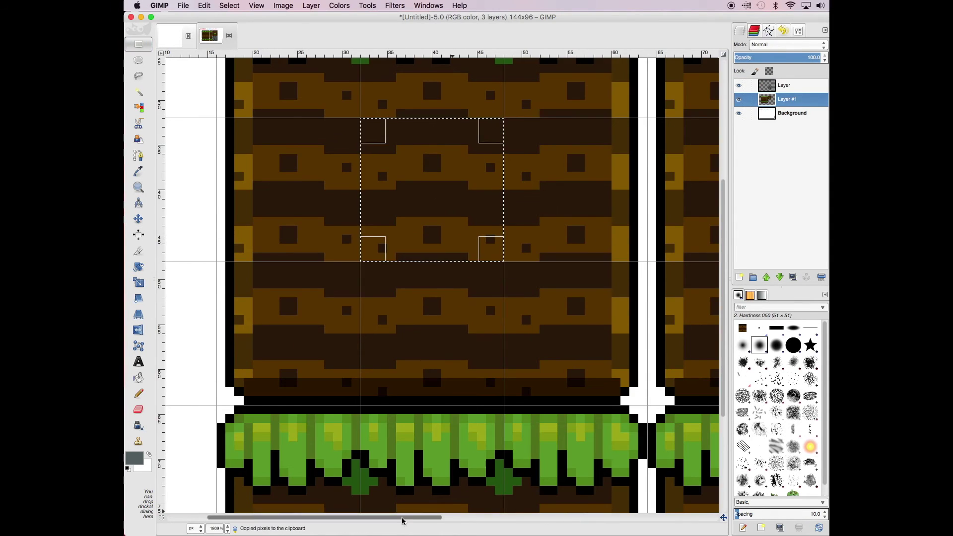
key(ctrl+c)
scroll(446, 297, right, 10)
key(ctrl+v)
key(m)
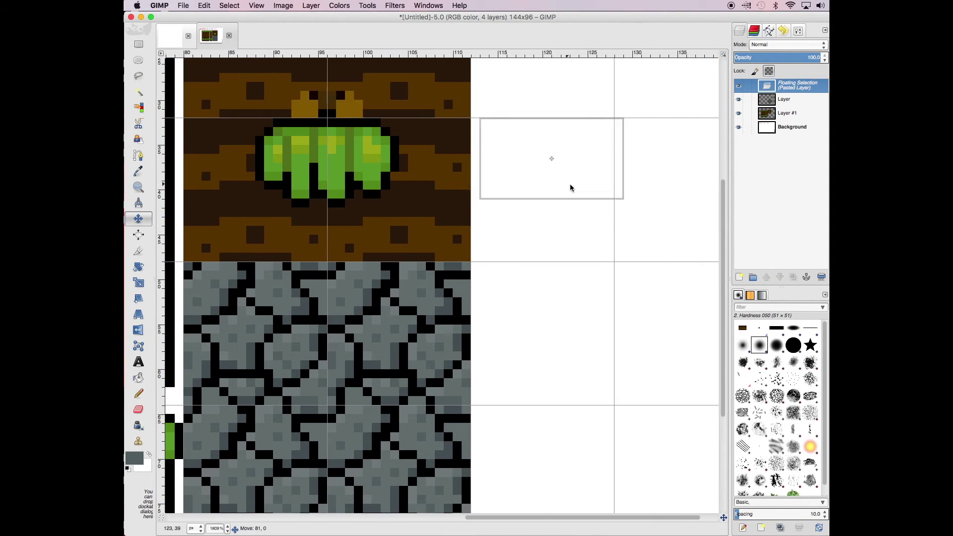
drag(570, 187, 570, 175)
key(ctrl+h)
Step: Copy a cracked-stone patch, anchor it below the new dirt strip, and sample dark brown
key(r)
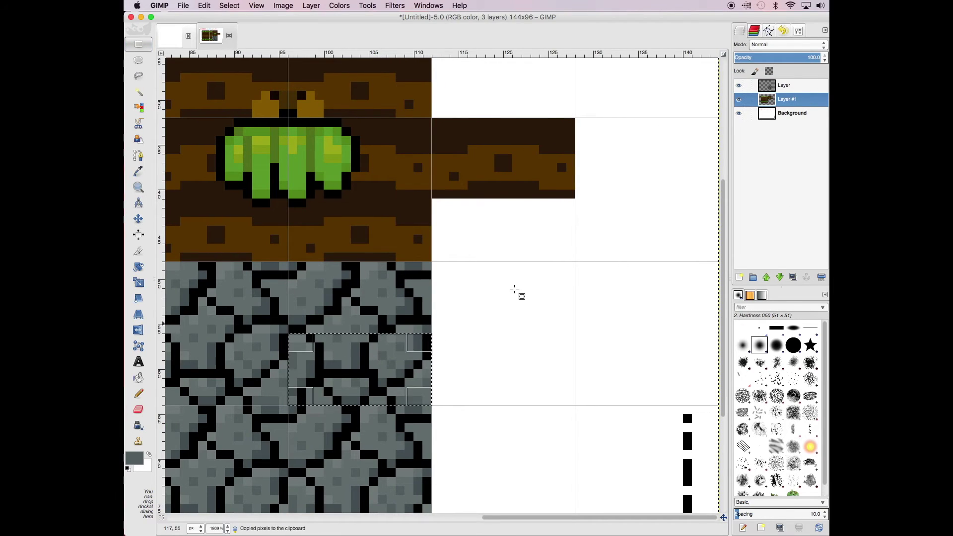
drag(288, 333, 431, 406)
key(ctrl+c)
key(ctrl+v)
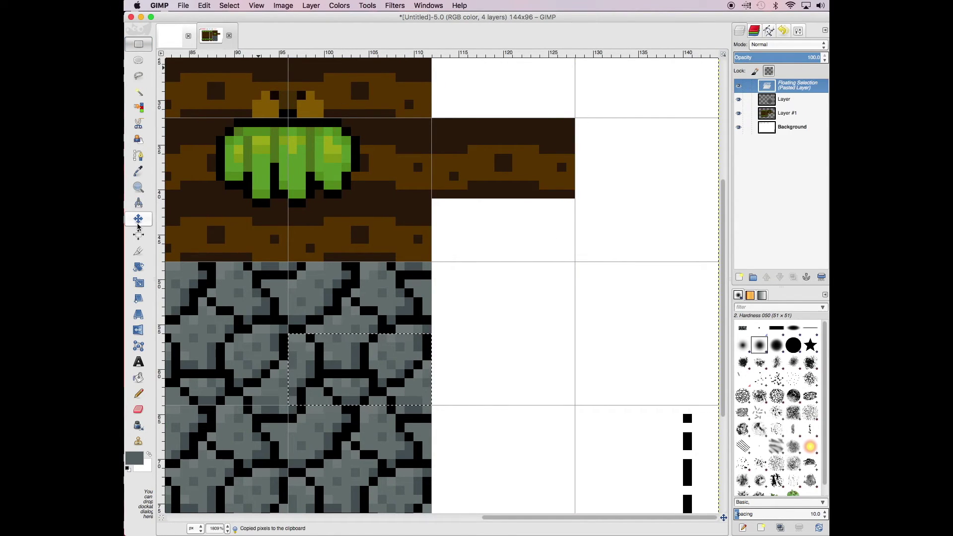
drag(371, 357, 515, 213)
key(ctrl+h)
key(o)
click(467, 188)
Step: Dot dark and medium brown pixels into the stone top, grey pixels into the dirt bottom
key(n)
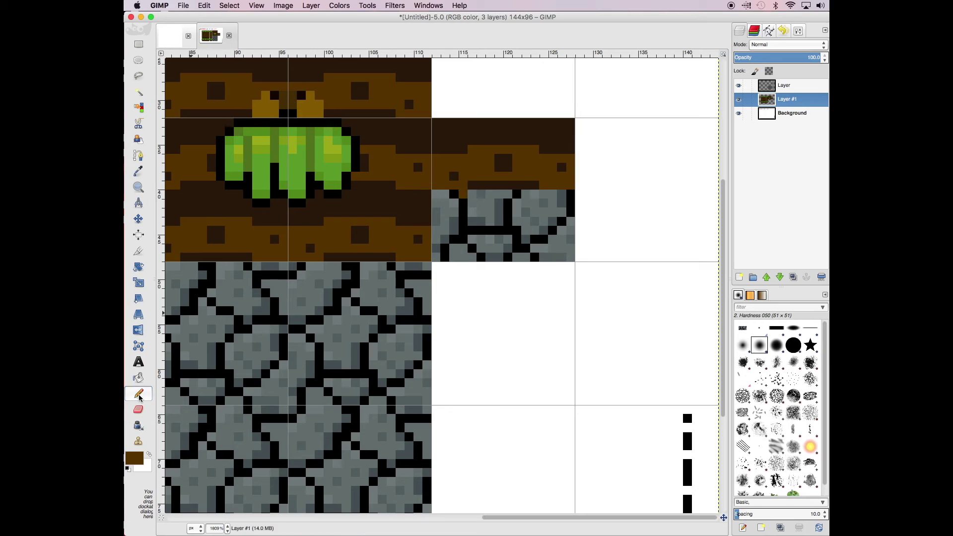
click(437, 202)
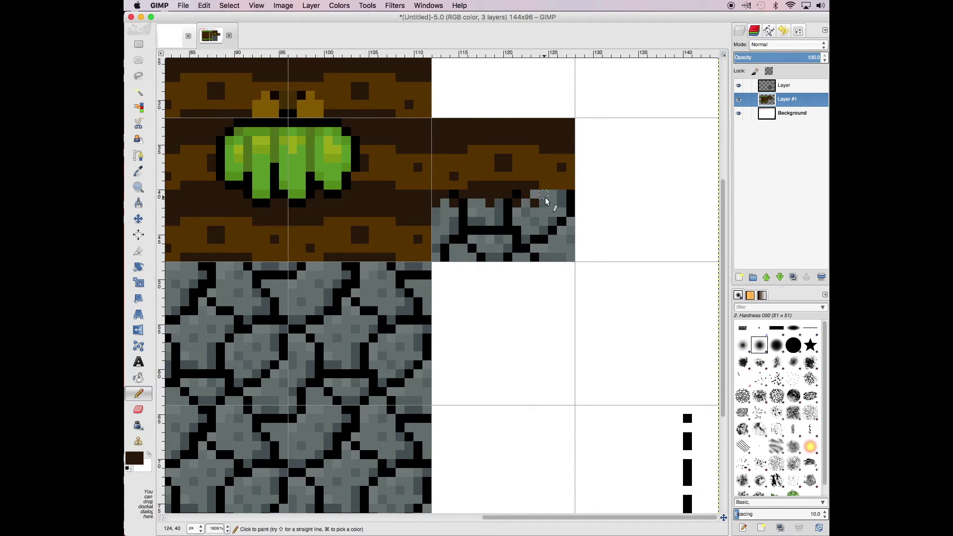
ctrl+click(497, 174)
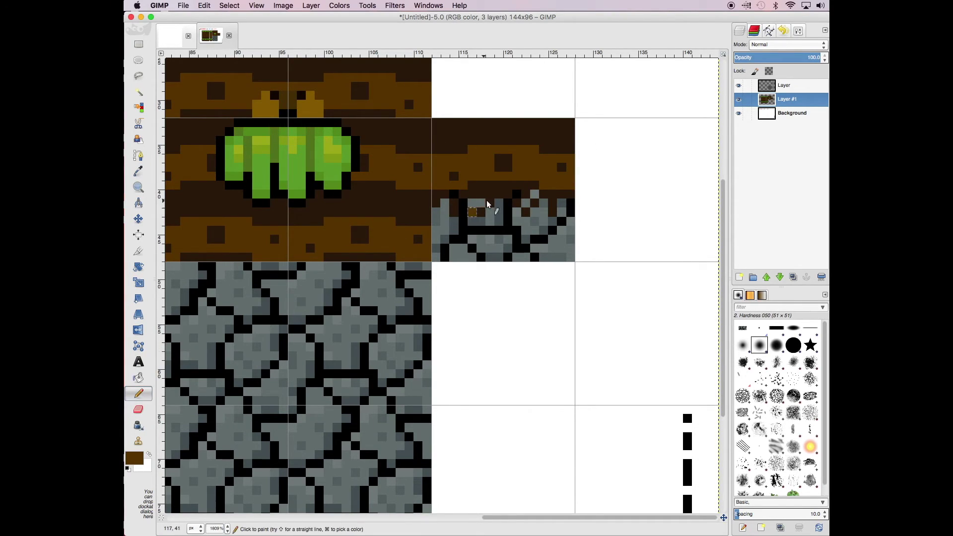
click(478, 209)
click(545, 215)
click(499, 216)
click(544, 223)
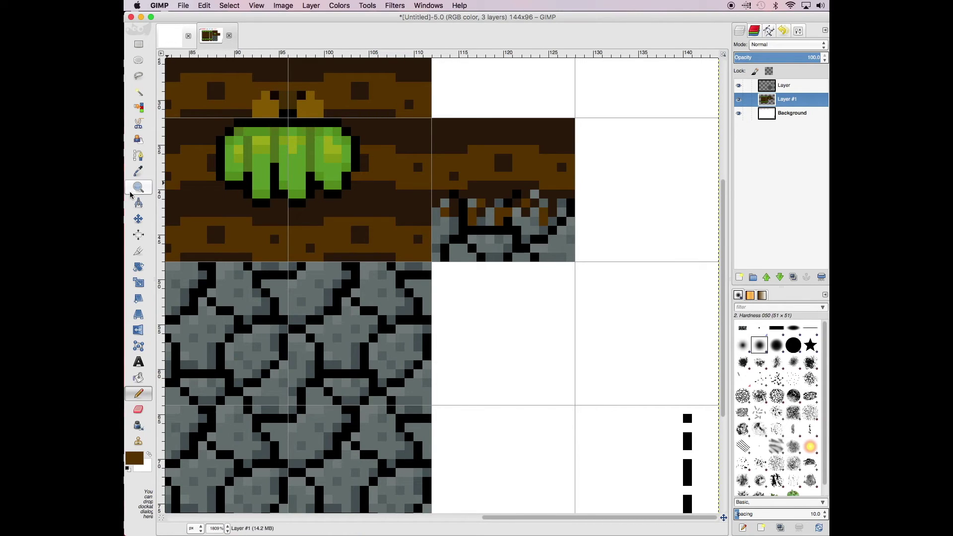
ctrl+click(534, 194)
click(507, 185)
click(552, 194)
Step: Copy the dirt-over-stone tile and place copies across the wide block
key(r)
drag(432, 119, 575, 262)
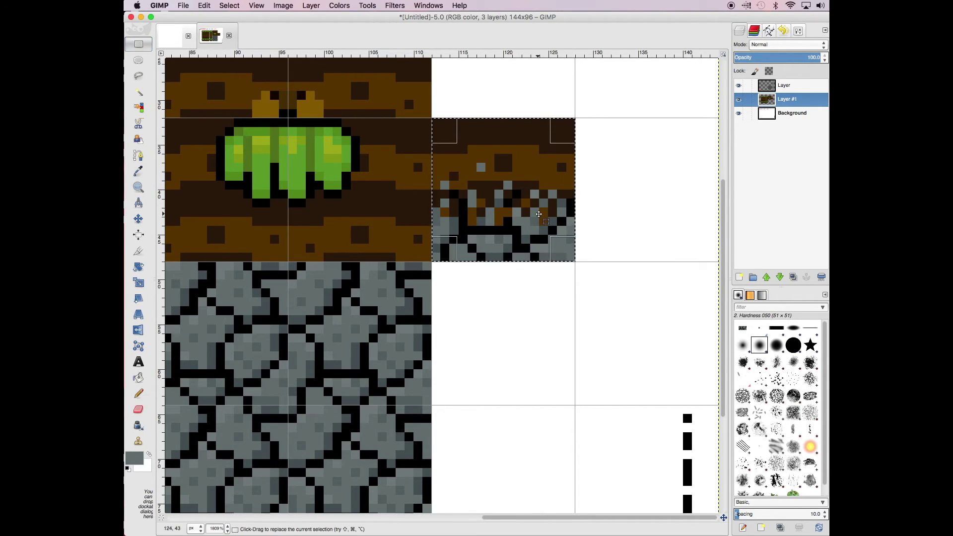
key(ctrl+x)
key(ctrl+v)
key(m)
drag(386, 333, 234, 324)
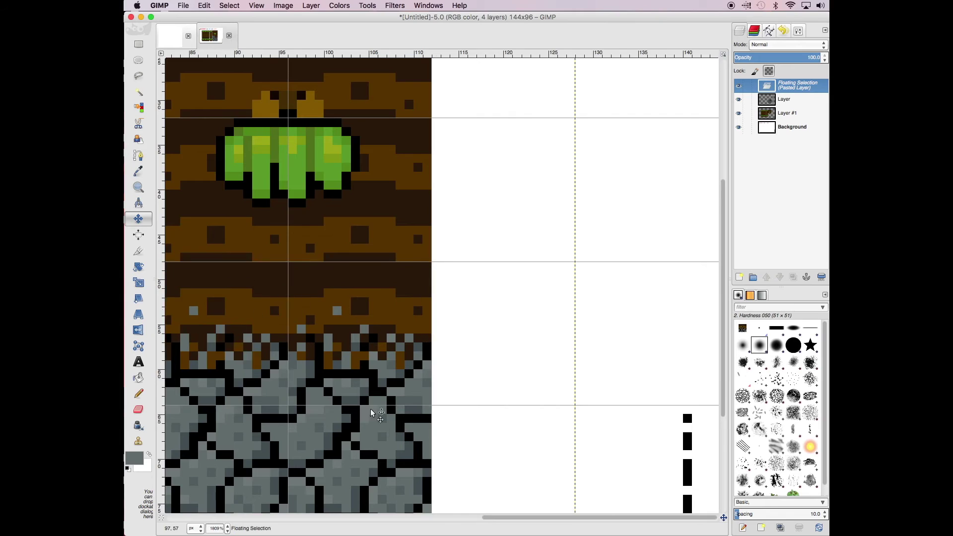
scroll(640, 351, left, 5)
scroll(643, 360, down, 3)
drag(459, 519, 483, 519)
drag(417, 434, 673, 228)
key(ctrl+h)
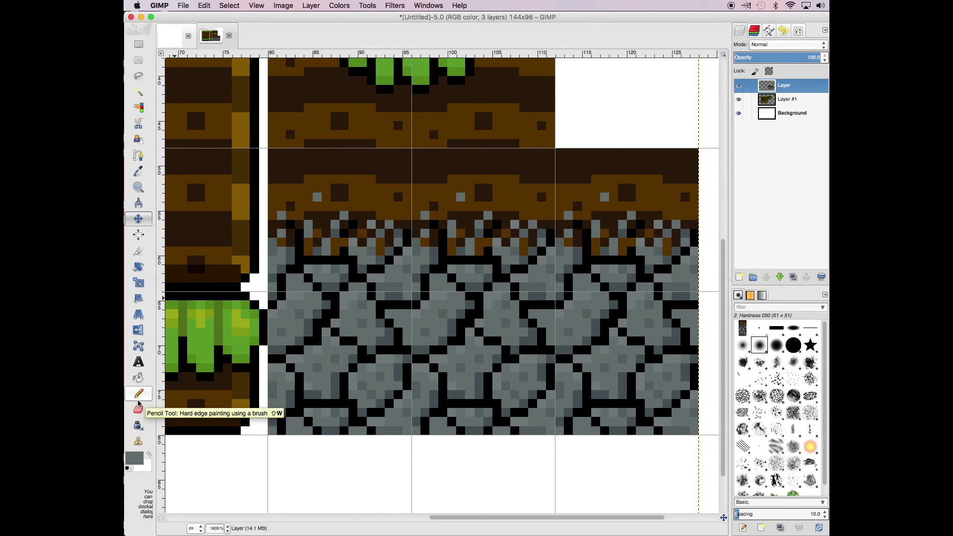
Step: Draw black outlines down both block sides and erase the stray outer columns to white
click(138, 394)
click(134, 458)
click(597, 157)
drag(685, 152, 686, 432)
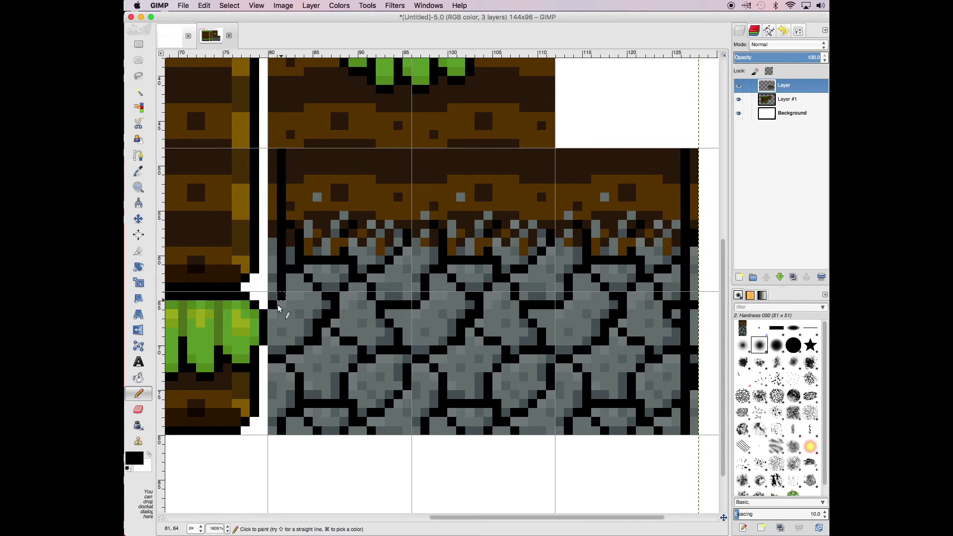
drag(281, 151, 282, 426)
key(shift+e)
drag(272, 151, 273, 431)
drag(693, 151, 694, 432)
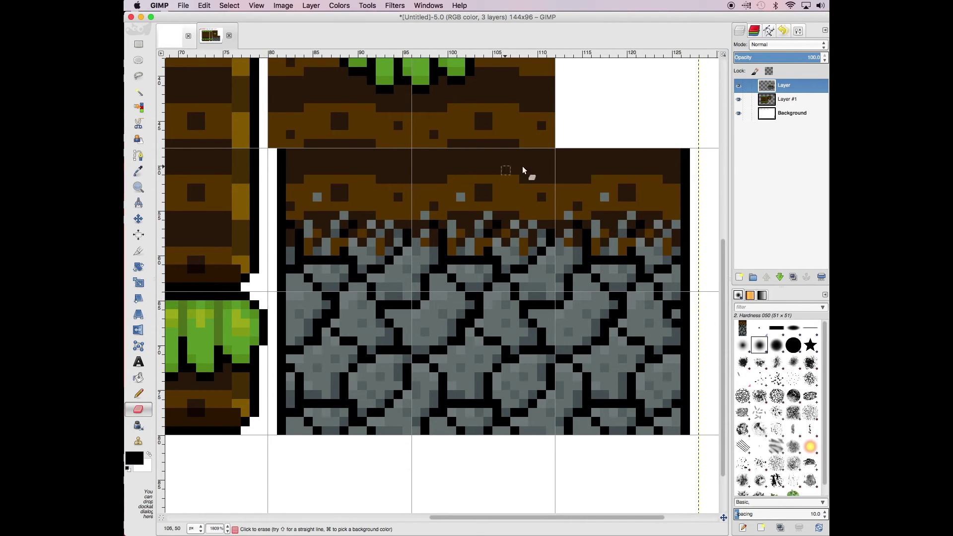
Step: Select the thin column at the block's left edge and adjust the foreground colour
click(139, 44)
drag(283, 145, 307, 438)
click(148, 453)
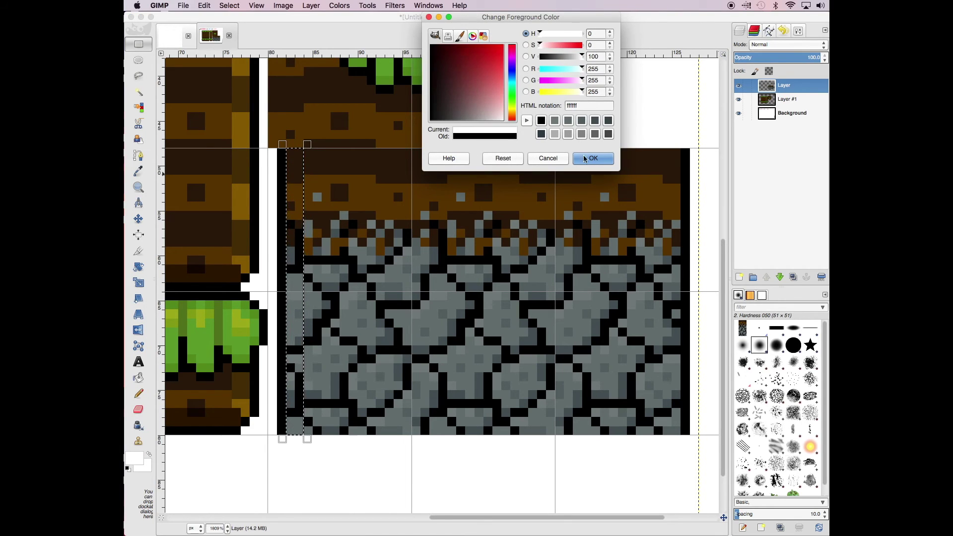
key(super+Tab)
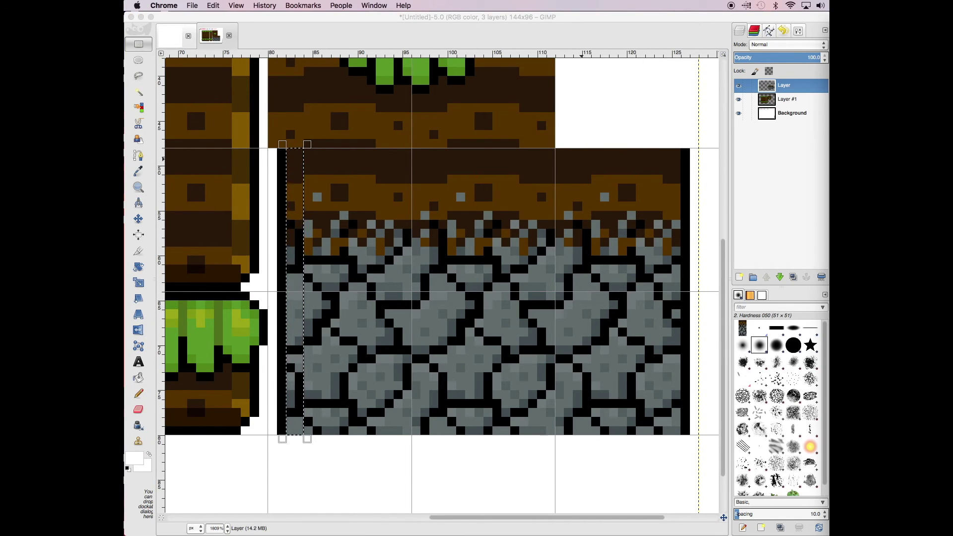
click(134, 457)
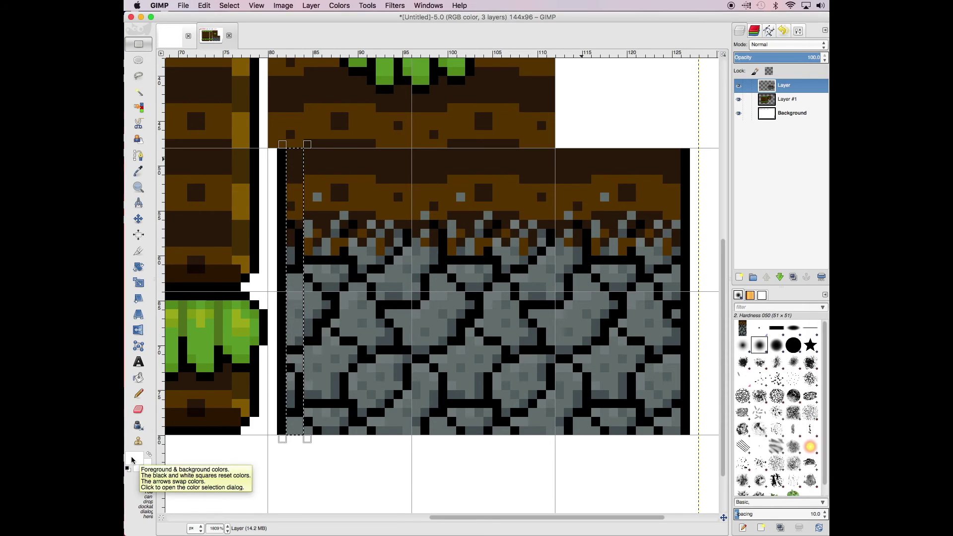
click(593, 157)
drag(441, 518, 418, 518)
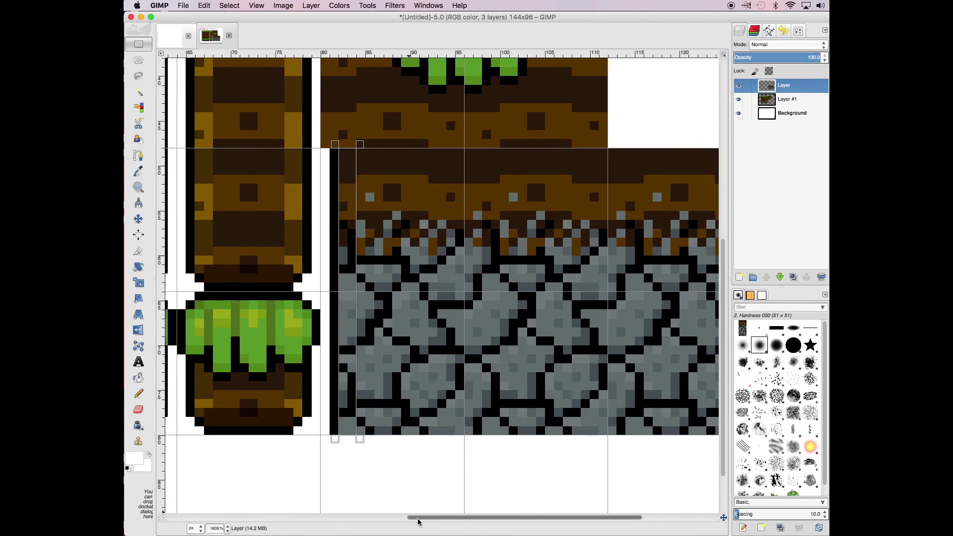
Step: Paint a brown pixel on the left edge, then set up dark and lighter grey colours
key(o)
click(348, 194)
key(n)
click(347, 194)
super+click(216, 263)
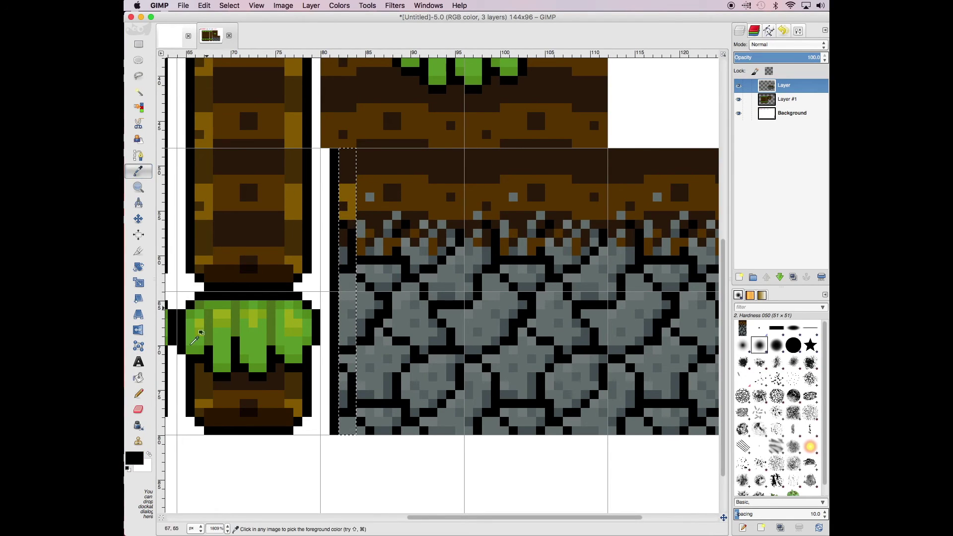
super+click(351, 229)
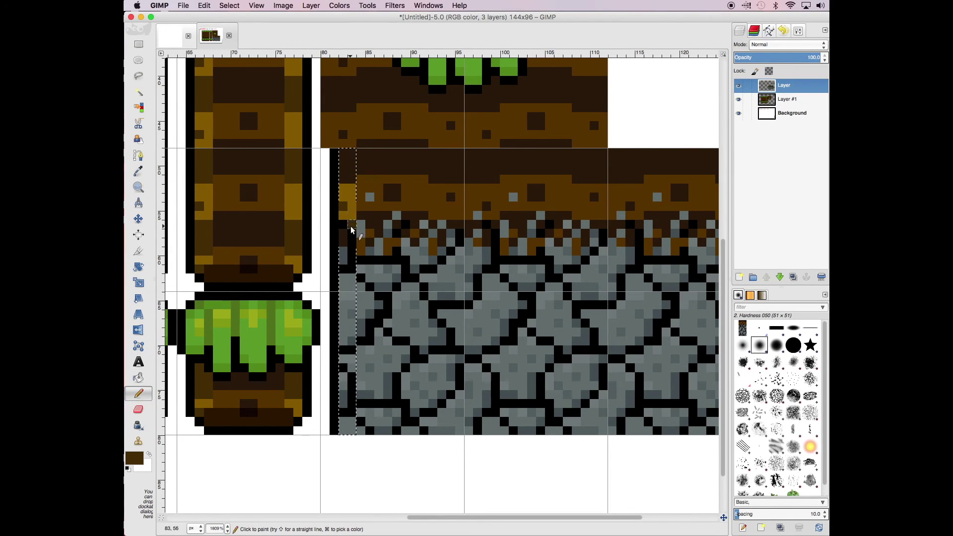
click(134, 457)
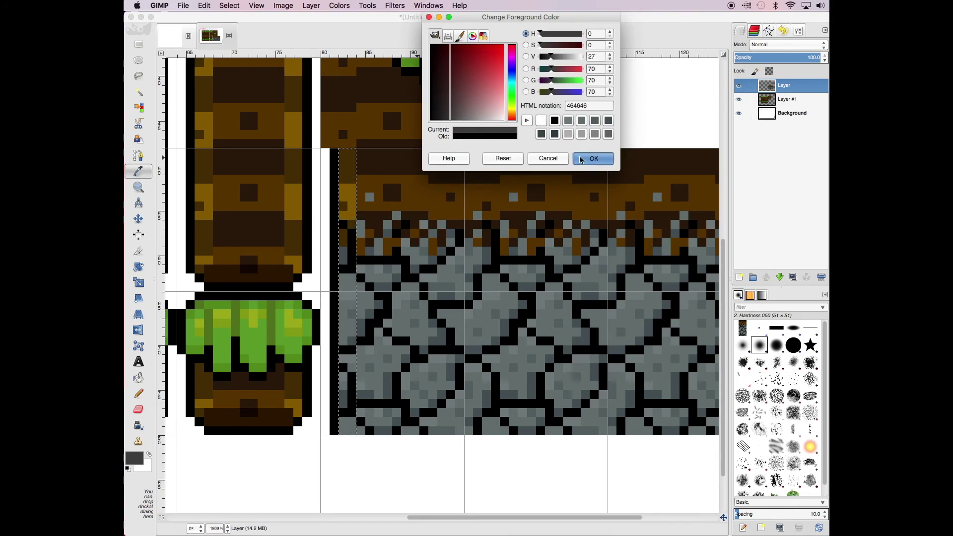
click(590, 157)
key(o)
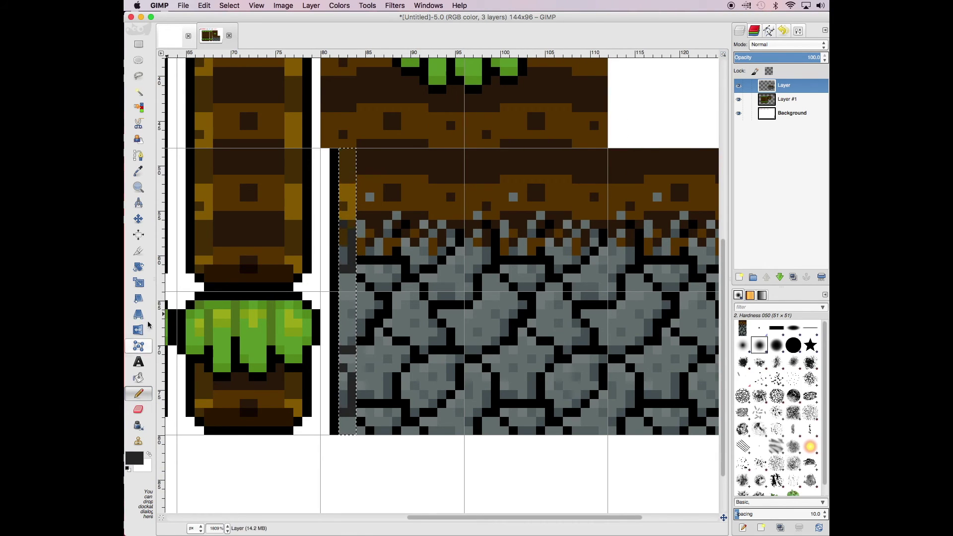
click(462, 115)
key(Return)
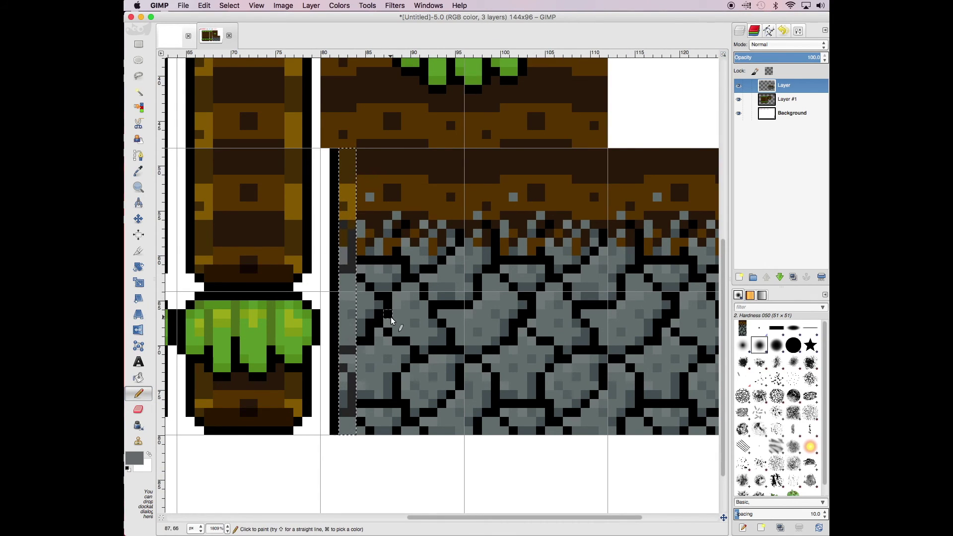
Step: Shade the left edge column with light and dark grey stone pixels
super+click(347, 313)
drag(348, 315, 353, 329)
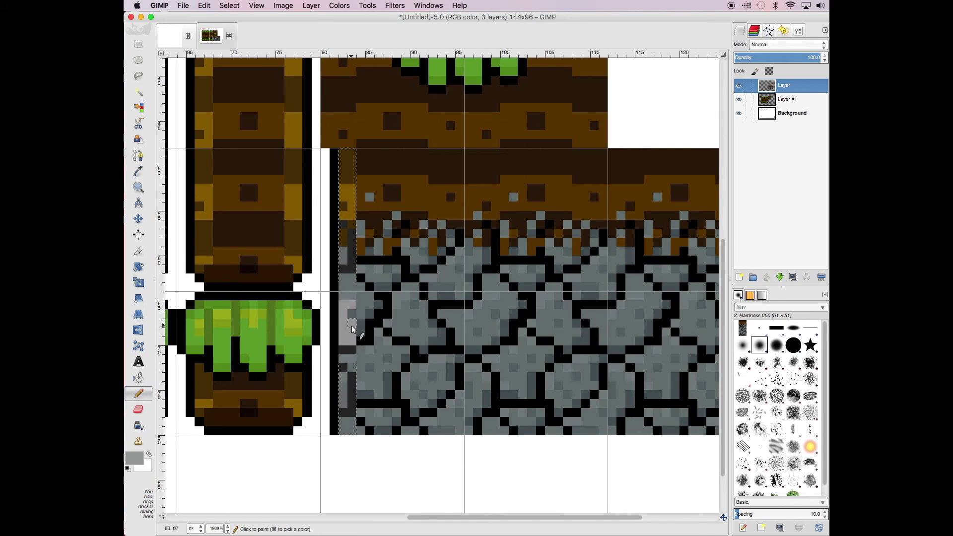
super+click(347, 347)
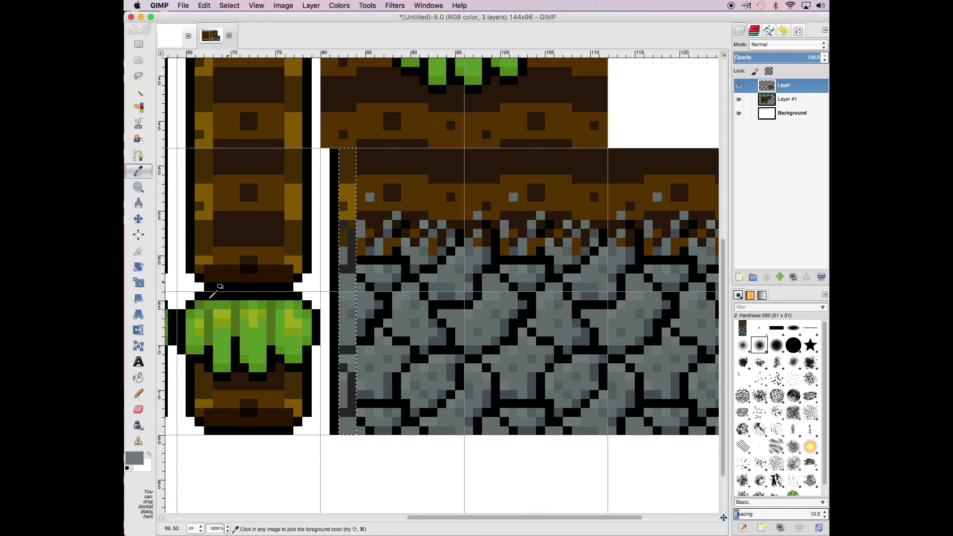
click(348, 318)
click(134, 459)
click(590, 158)
Step: Copy the shaded left edge strip and paste it as a floating copy
key(r)
key(ctrl+shift+a)
drag(329, 147, 385, 435)
key(ctrl+c)
key(ctrl+v)
scroll(389, 436, right, 5)
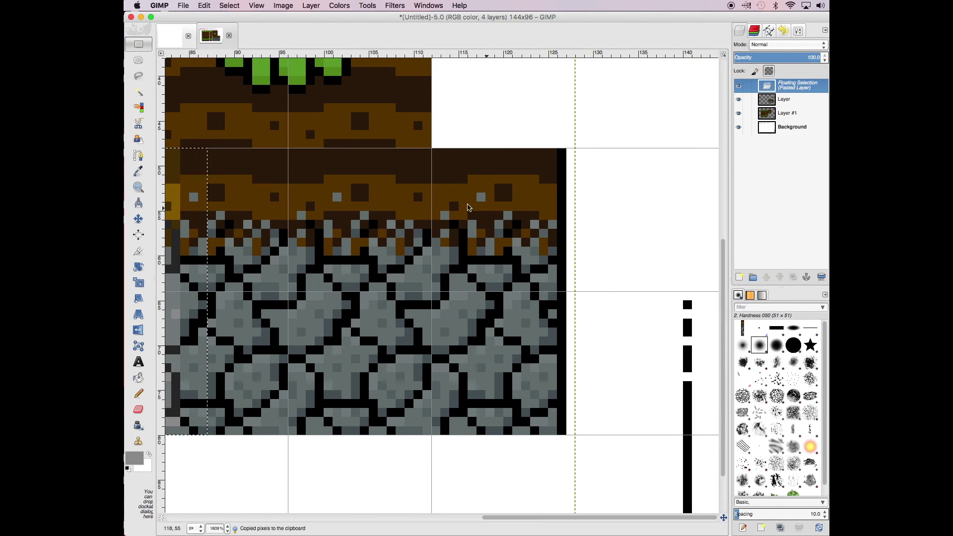
Step: Move the pasted edge strip to the block's right side and anchor it
click(311, 5)
click(459, 122)
key(r)
drag(541, 239, 598, 210)
key(ctrl+h)
scroll(238, 165, left, 5)
key(n)
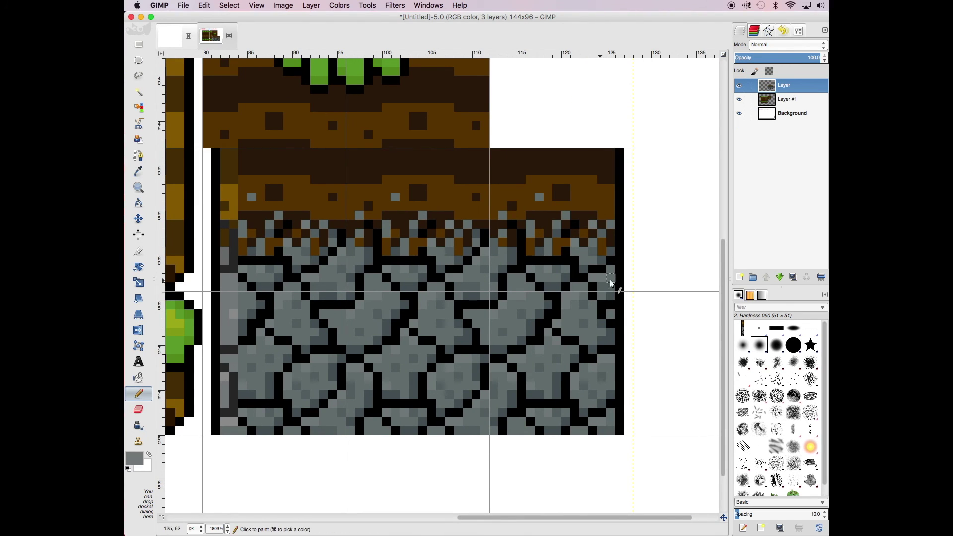
ctrl+click(606, 398)
key(Return)
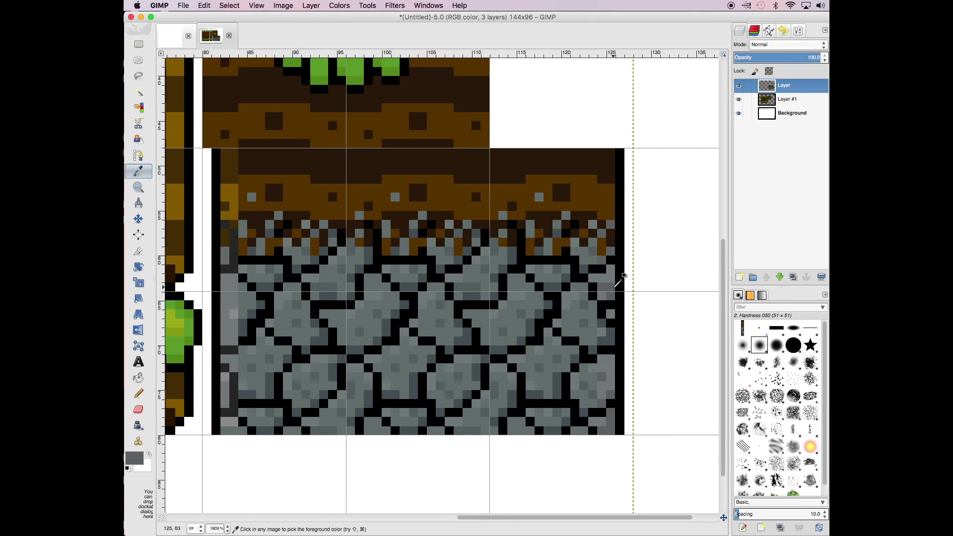
Step: Repaint the right edge's stone pixels in lighter and darker grey, its dirt column brown
drag(606, 323, 606, 342)
click(603, 287)
scroll(397, 248, up, 1)
click(134, 457)
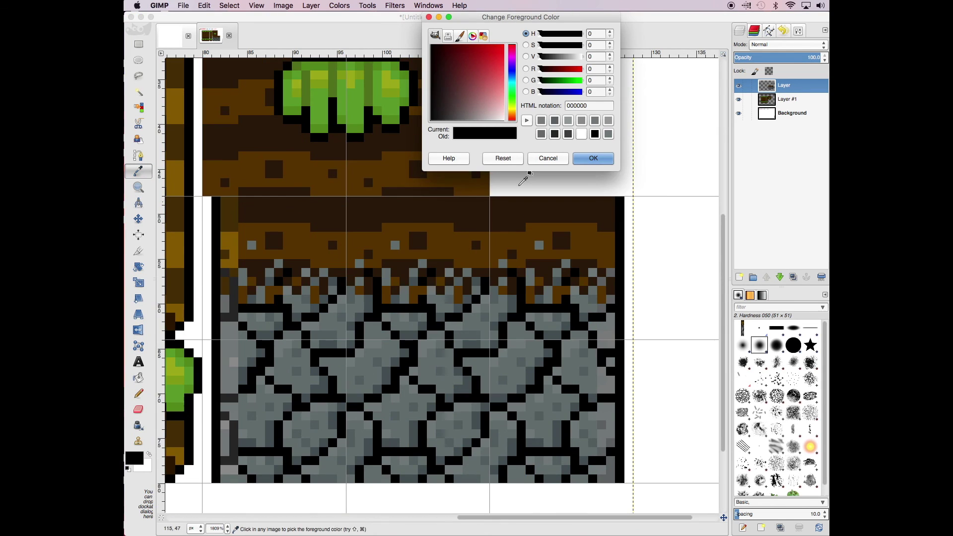
key(Return)
drag(606, 457, 609, 359)
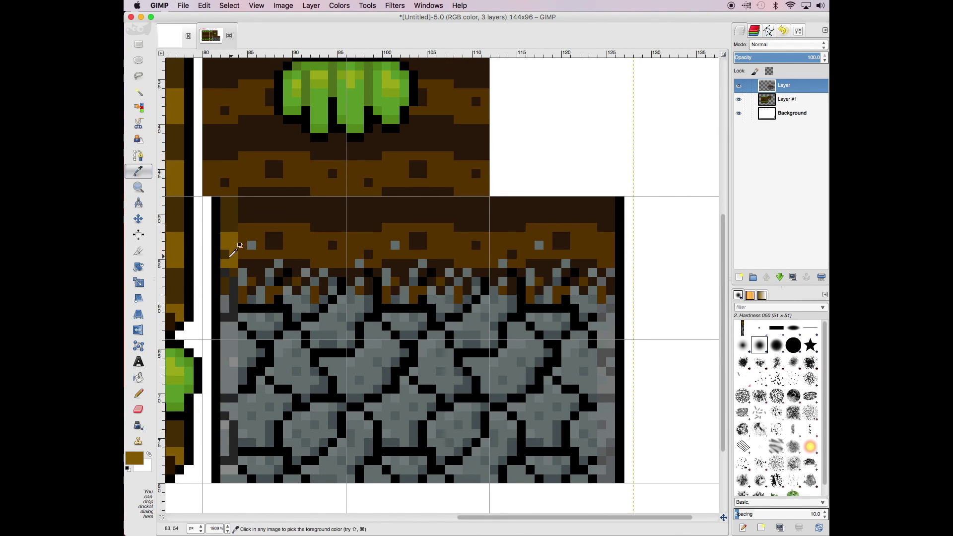
drag(606, 233, 605, 263)
super+click(606, 208)
drag(606, 203, 605, 277)
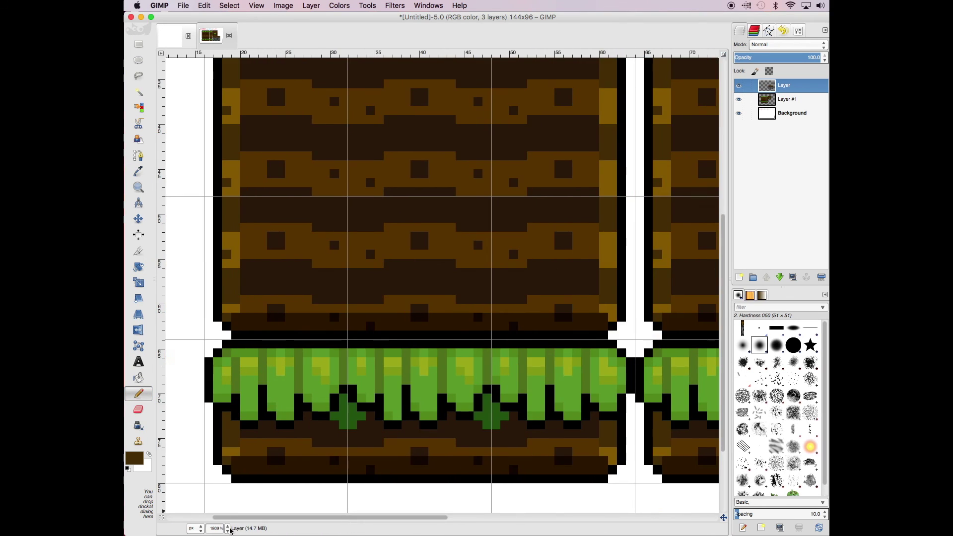
scroll(605, 277, down, 5)
Step: Zoom in on the finished grass, dirt and cobblestone tiles
key(r)
key(z)
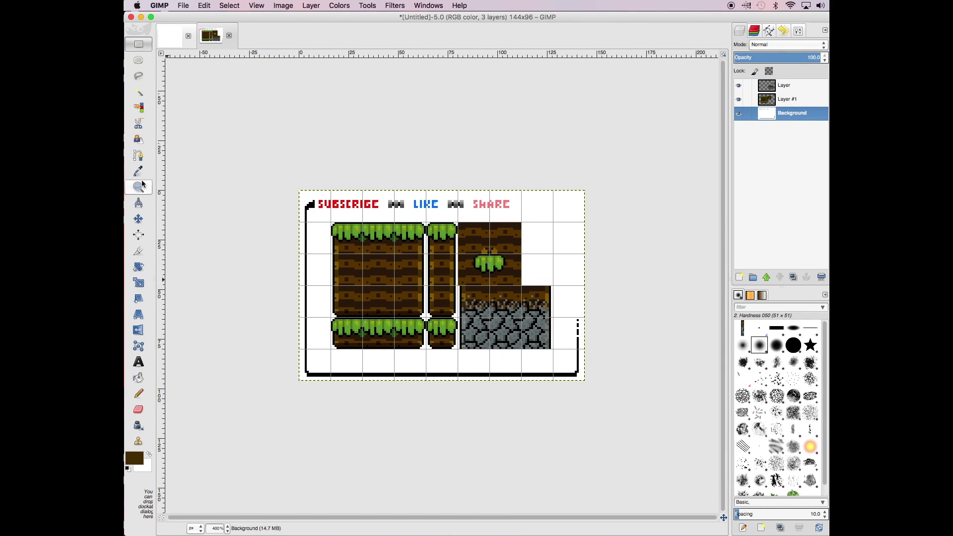
drag(294, 182, 589, 386)
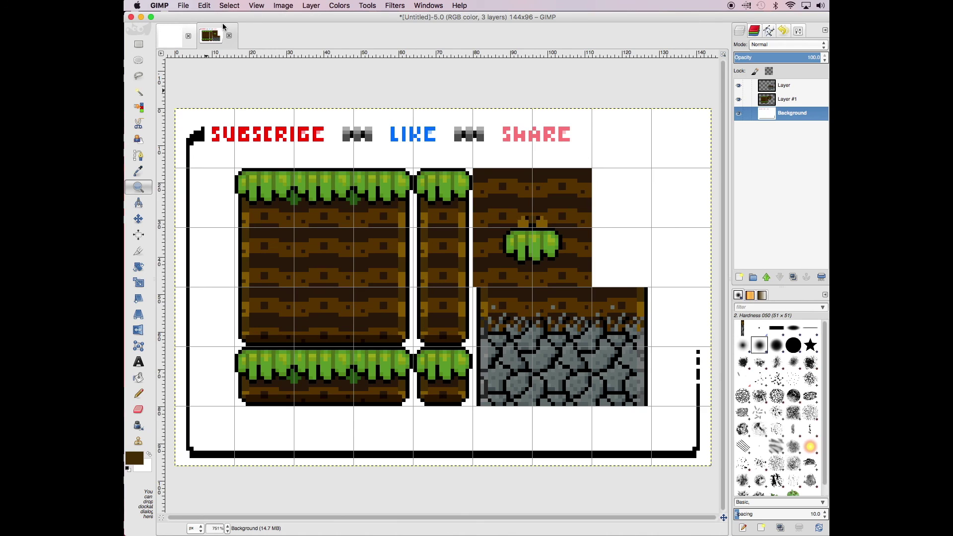